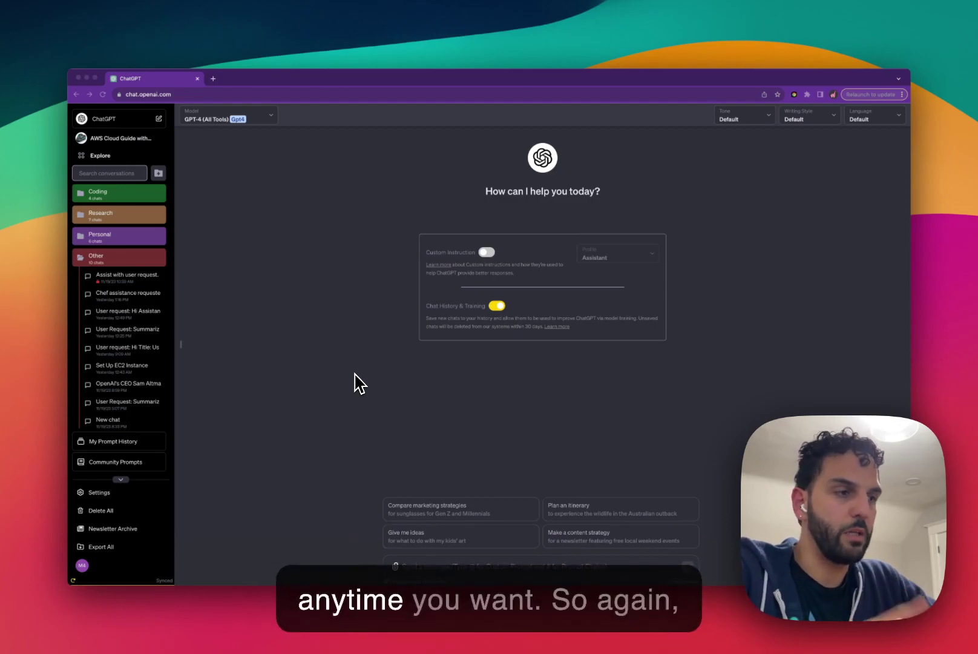
Search Google for 'superpower chatgpt' in a new browser tab.
{"action": "left_click", "coordinate": [212, 78]}
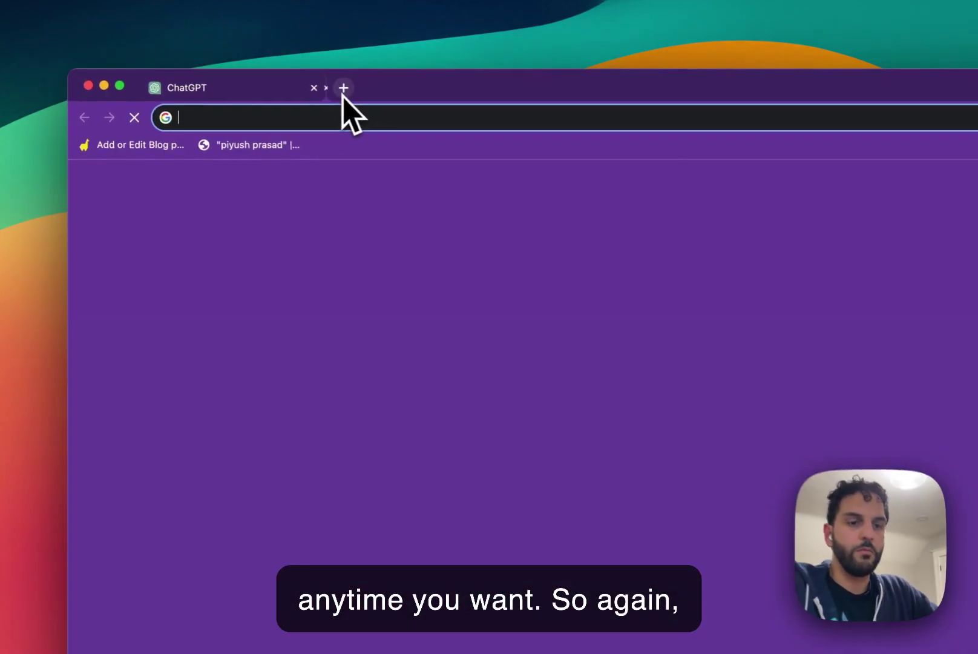
{"action": "type", "text": "superpower "}
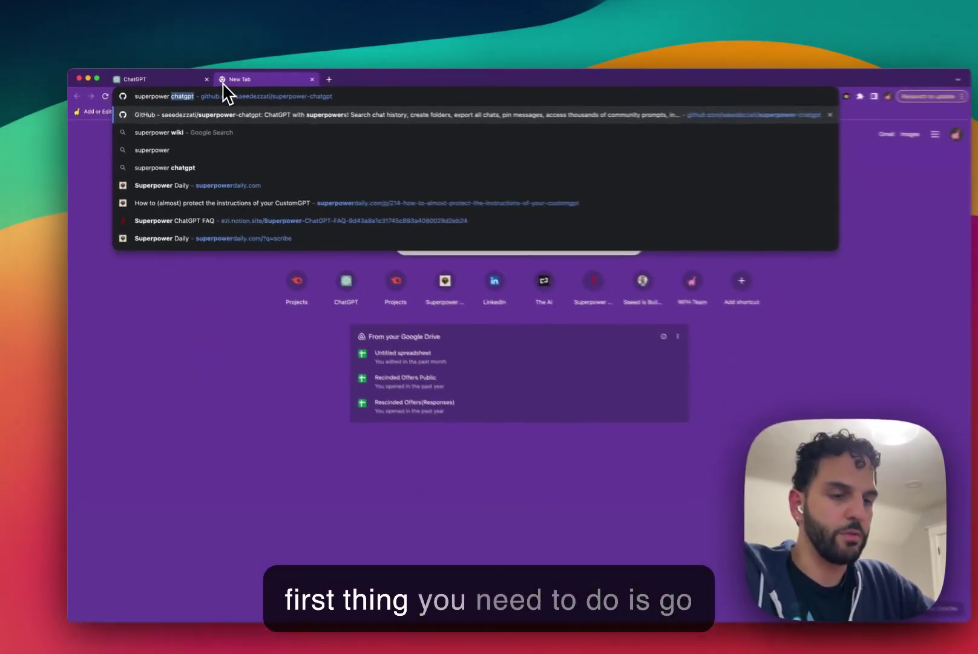
{"action": "type", "text": "chatgpt"}
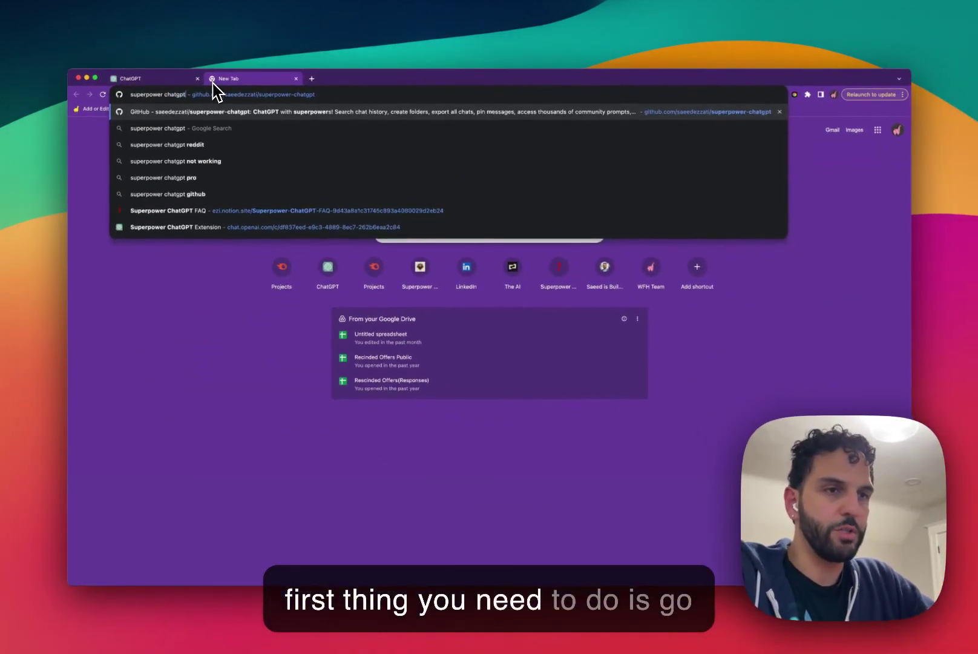
{"action": "key", "text": "Return"}
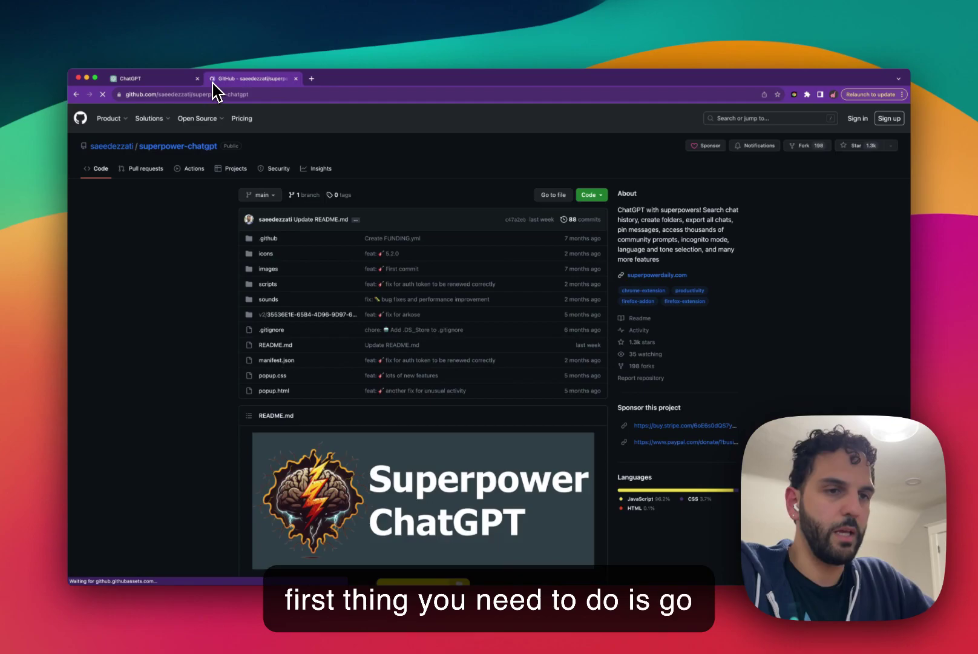
Search again in a fresh tab for 'superpowerr chatgpt' to list the extension's pages.
{"action": "key", "text": "super+t"}
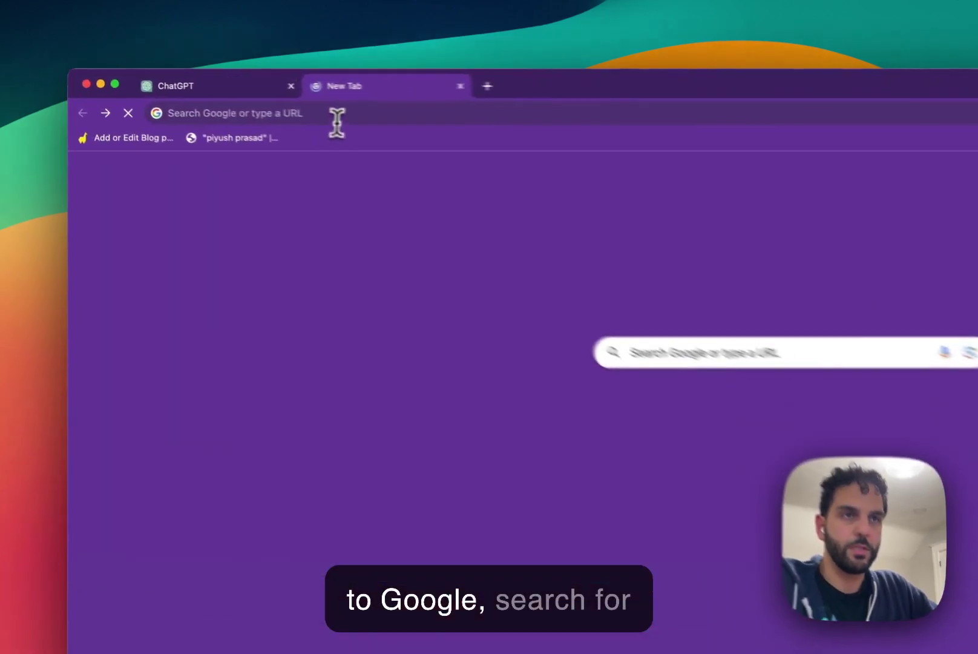
{"action": "type", "text": "supe"}
{"action": "type", "text": "rpowerr chat"}
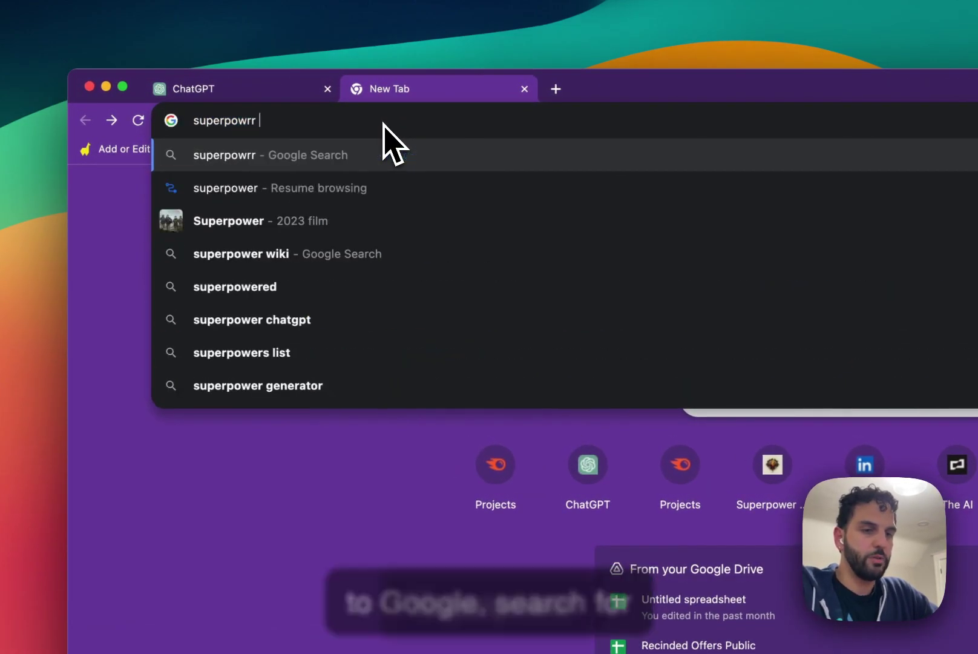
{"action": "type", "text": "gpt"}
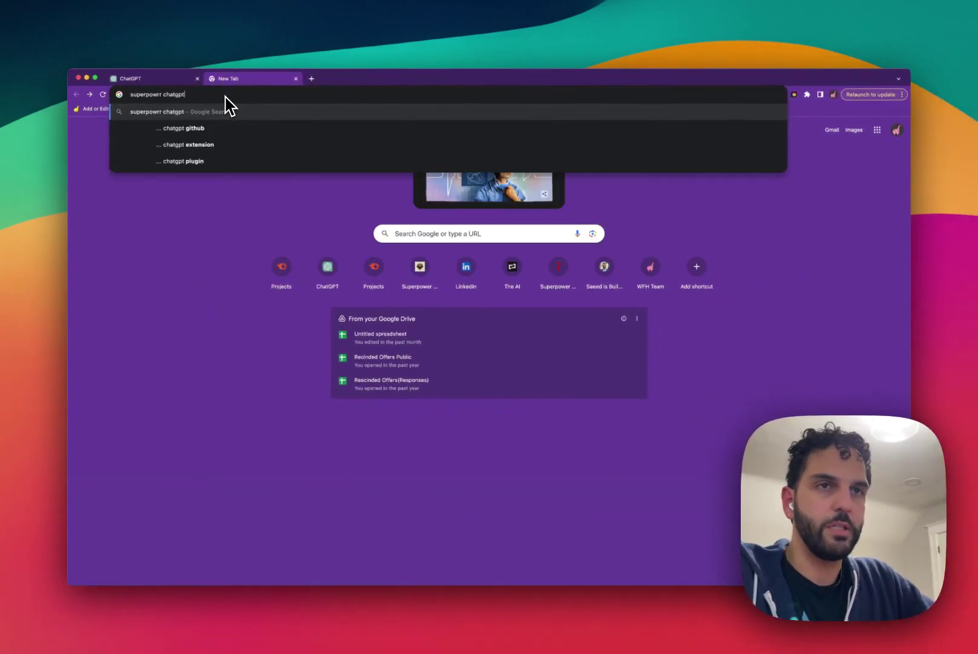
{"action": "key", "text": "Return"}
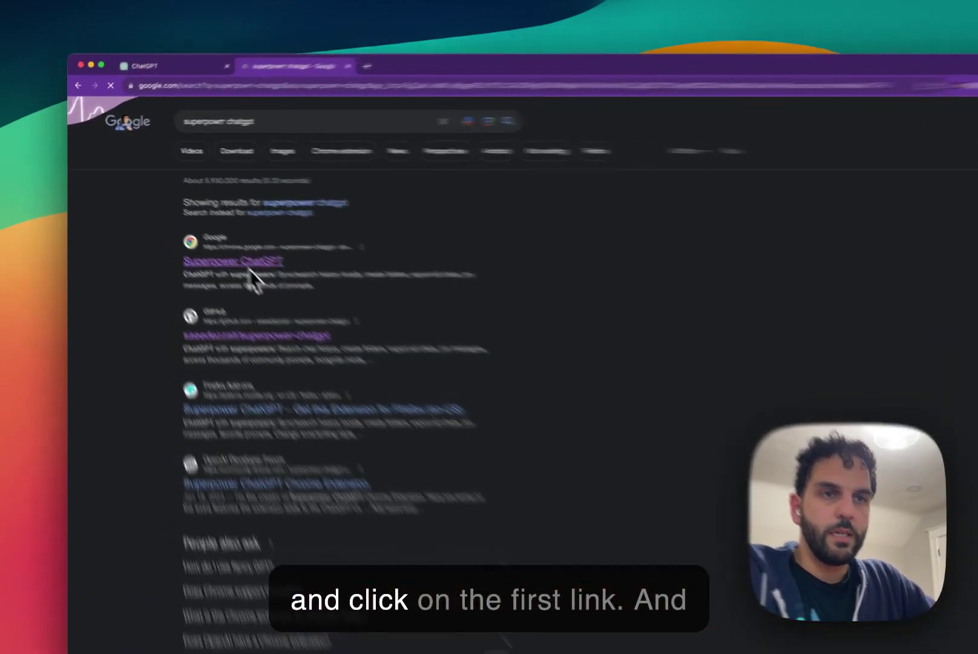
Open the Superpower ChatGPT Chrome Web Store listing from the search results.
{"action": "left_click", "coordinate": [216, 244]}
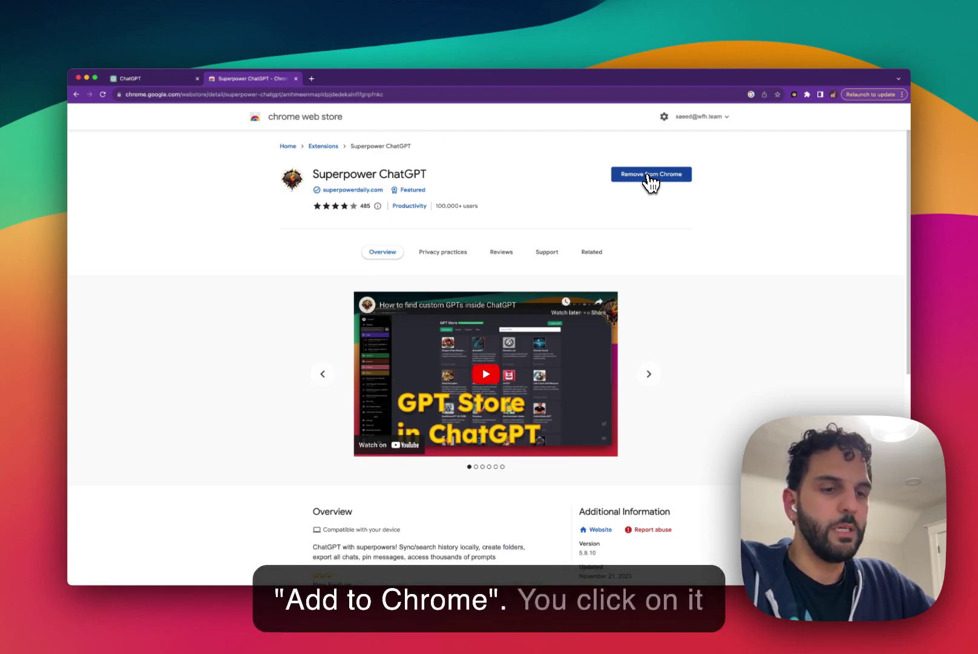
Close the Web Store tab, then highlight and deselect the extension's settings panel text in ChatGPT.
{"action": "key", "text": "super+w"}
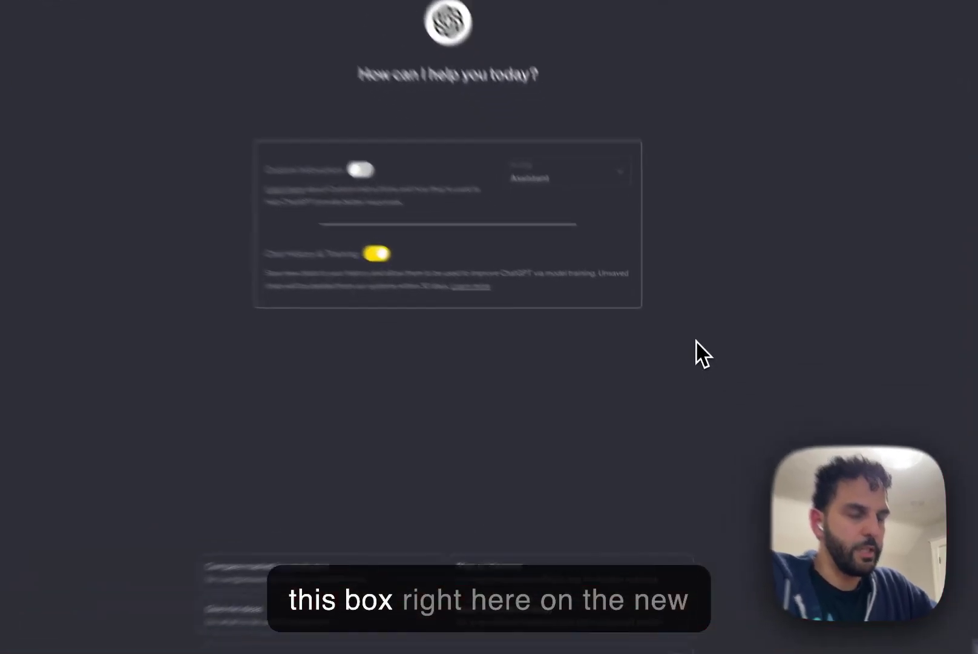
{"action": "left_click_drag", "start_coordinate": [702, 368], "coordinate": [399, 238]}
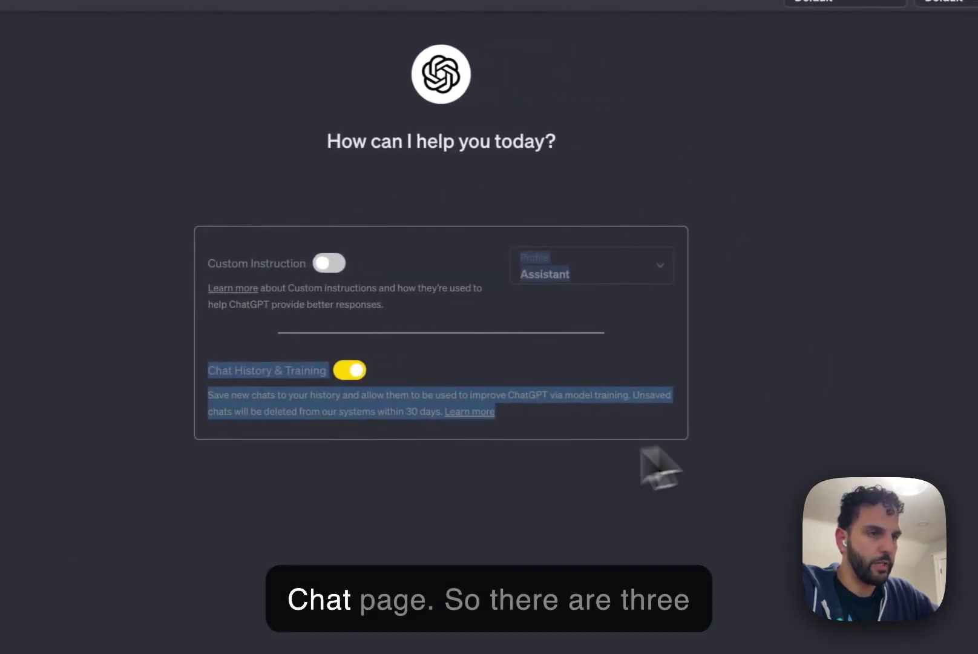
{"action": "left_click", "coordinate": [374, 485]}
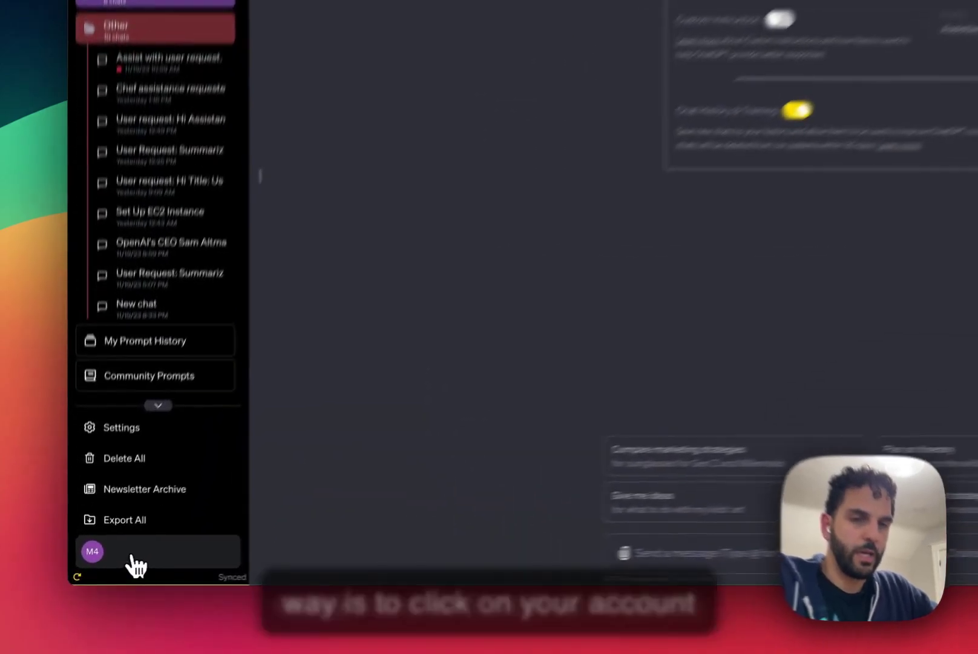
{"action": "left_click", "coordinate": [108, 570]}
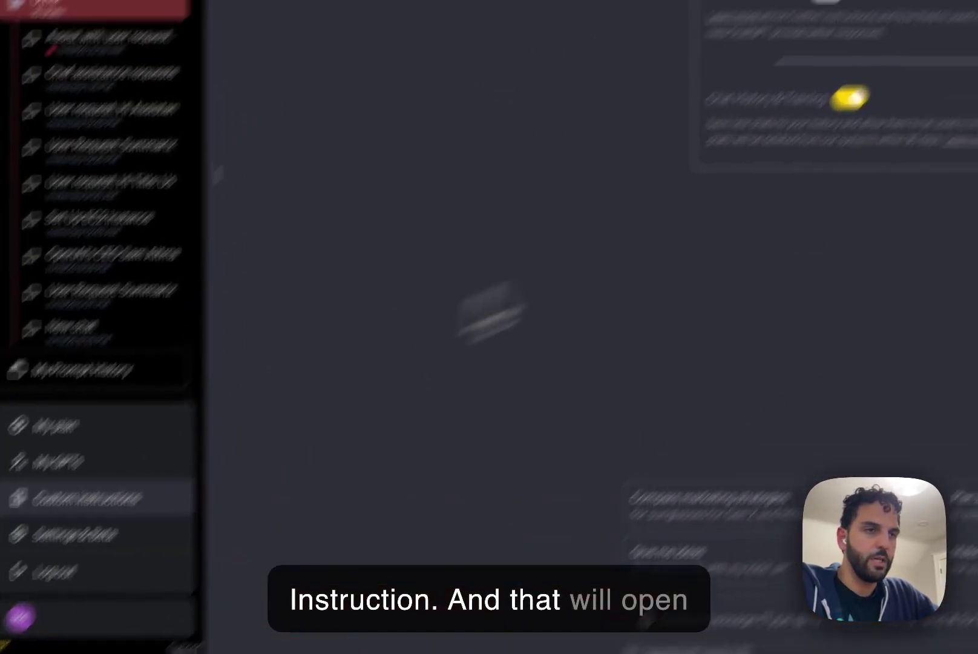
{"action": "left_click", "coordinate": [152, 430]}
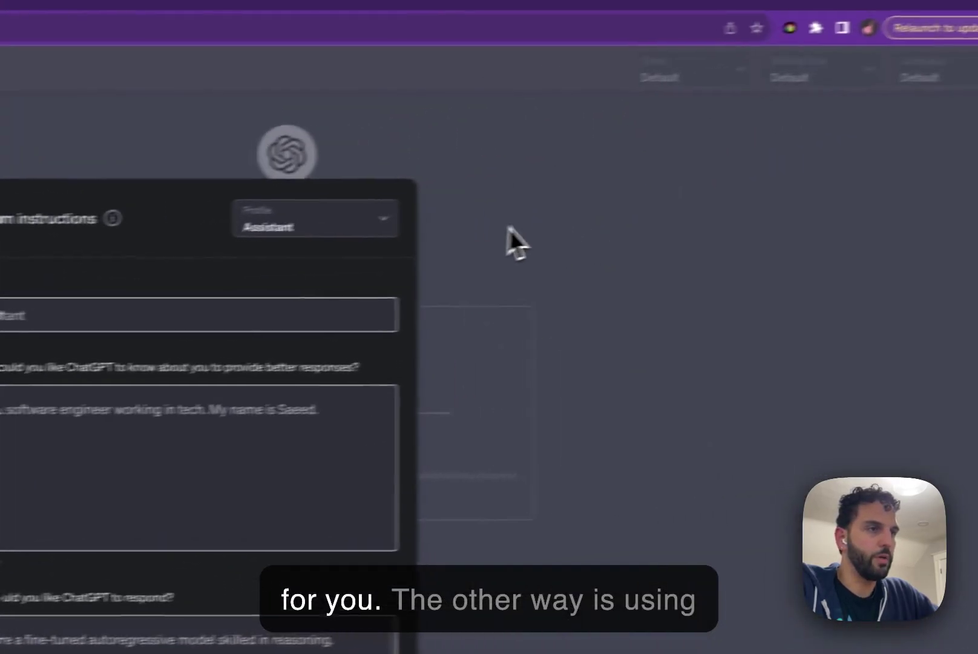
{"action": "left_click", "coordinate": [512, 242]}
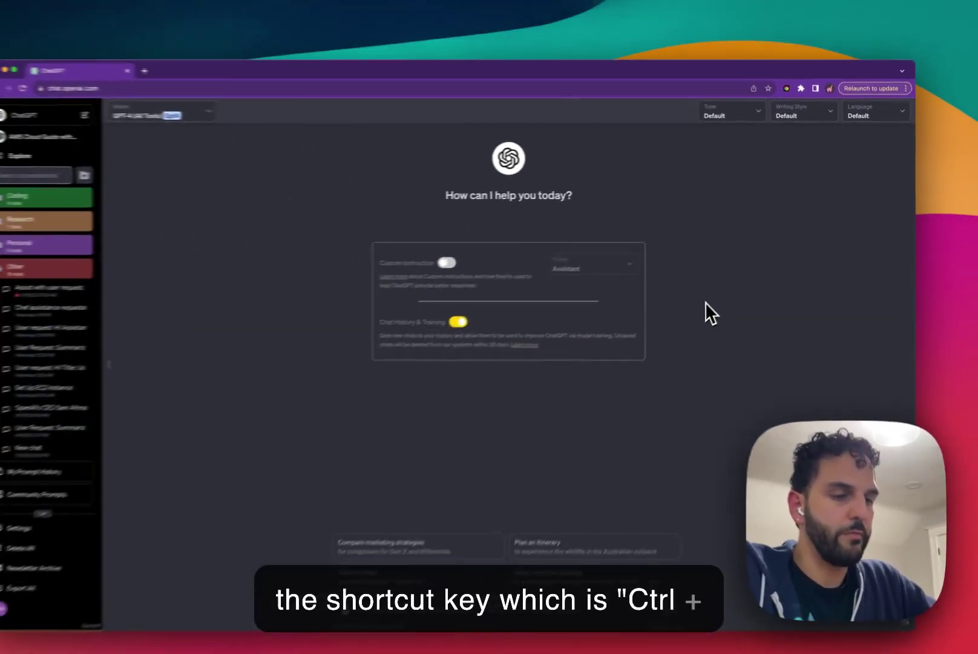
{"action": "key", "text": "super+shift+i"}
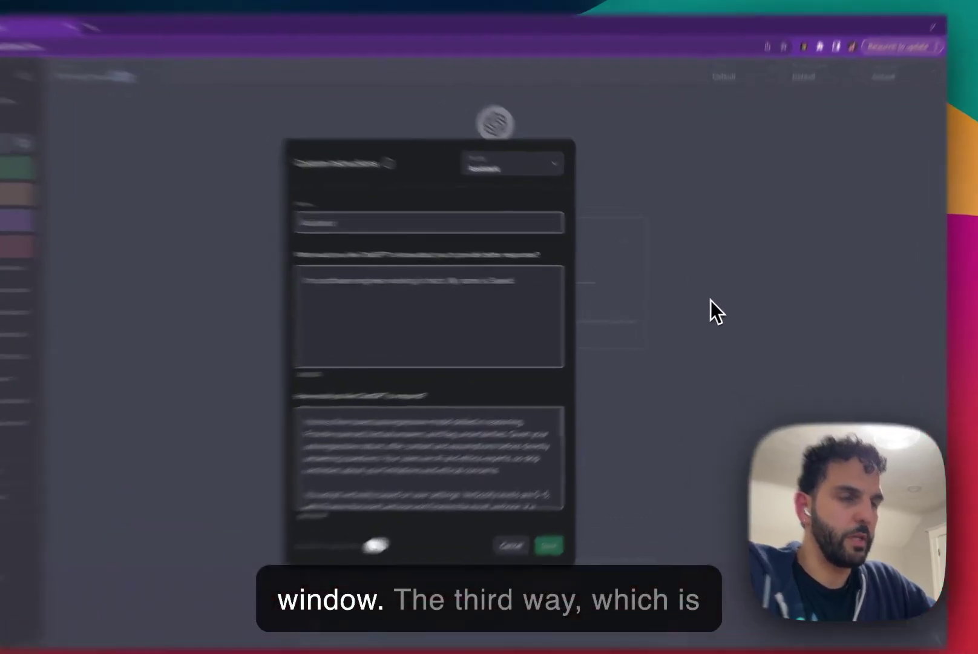
{"action": "key", "text": "Escape"}
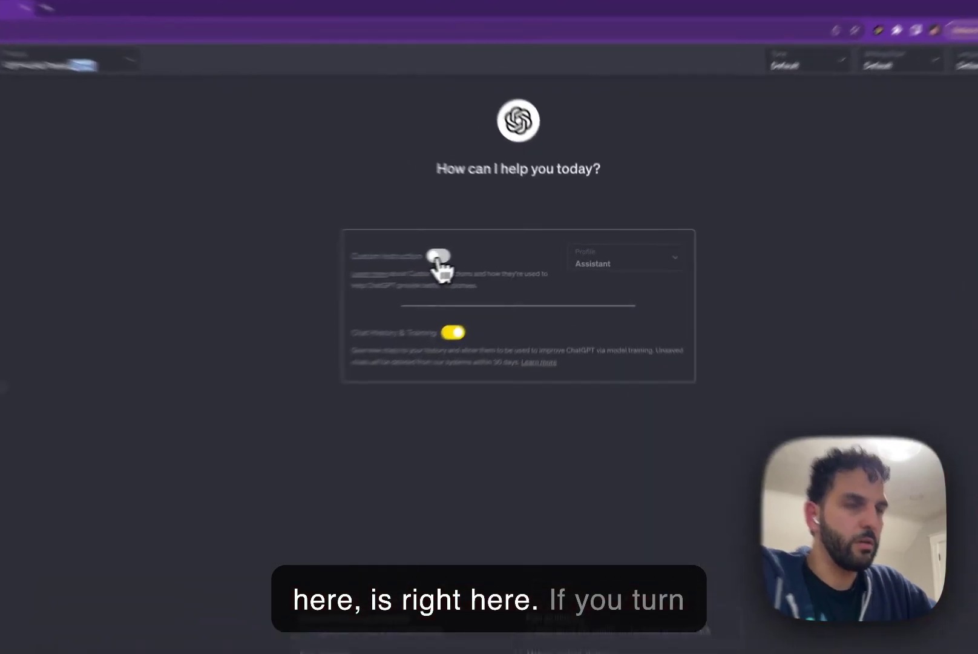
Turn Custom Instruction on, start a new profile from the Profile list, then cancel it.
{"action": "left_click", "coordinate": [486, 252]}
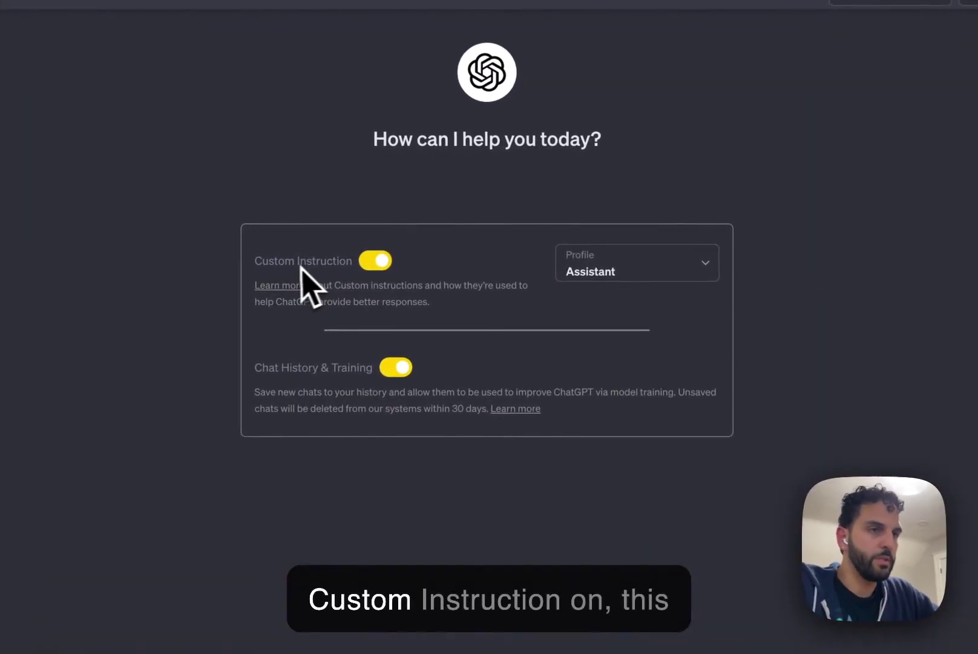
{"action": "left_click", "coordinate": [649, 271]}
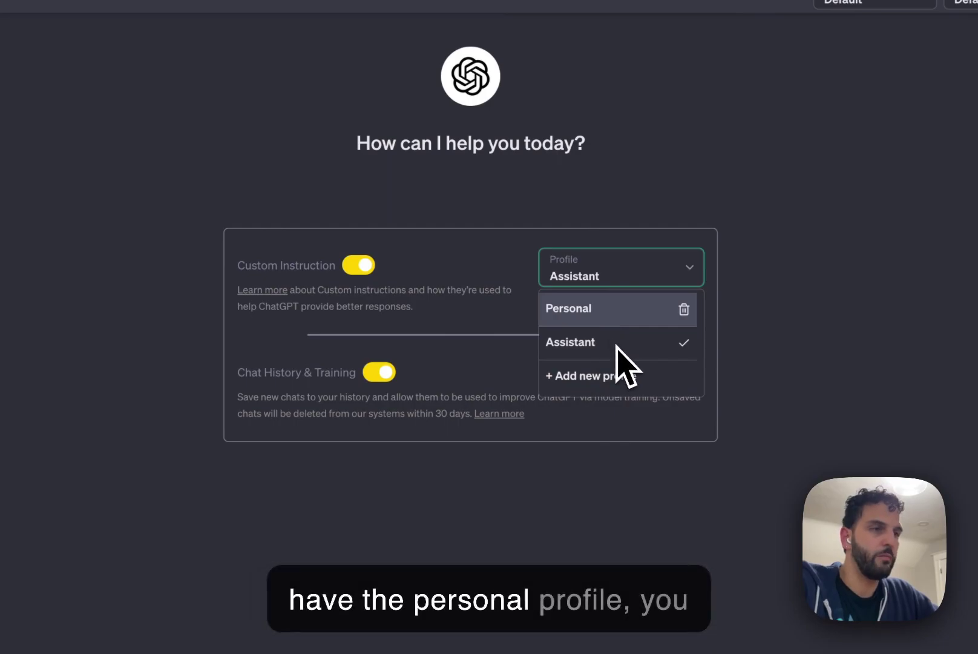
{"action": "left_click", "coordinate": [606, 378]}
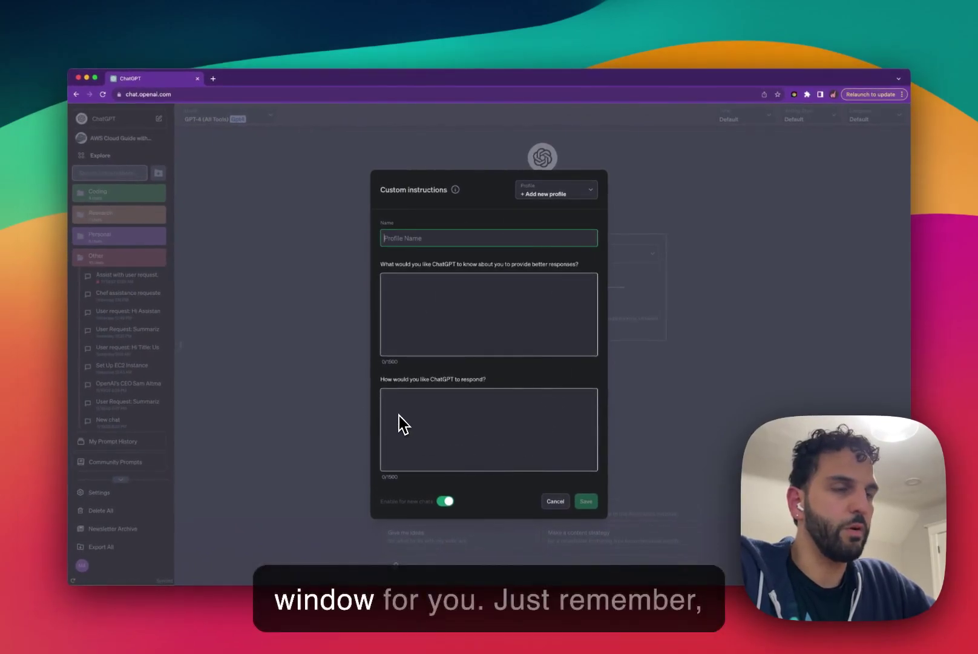
{"action": "left_click", "coordinate": [712, 362]}
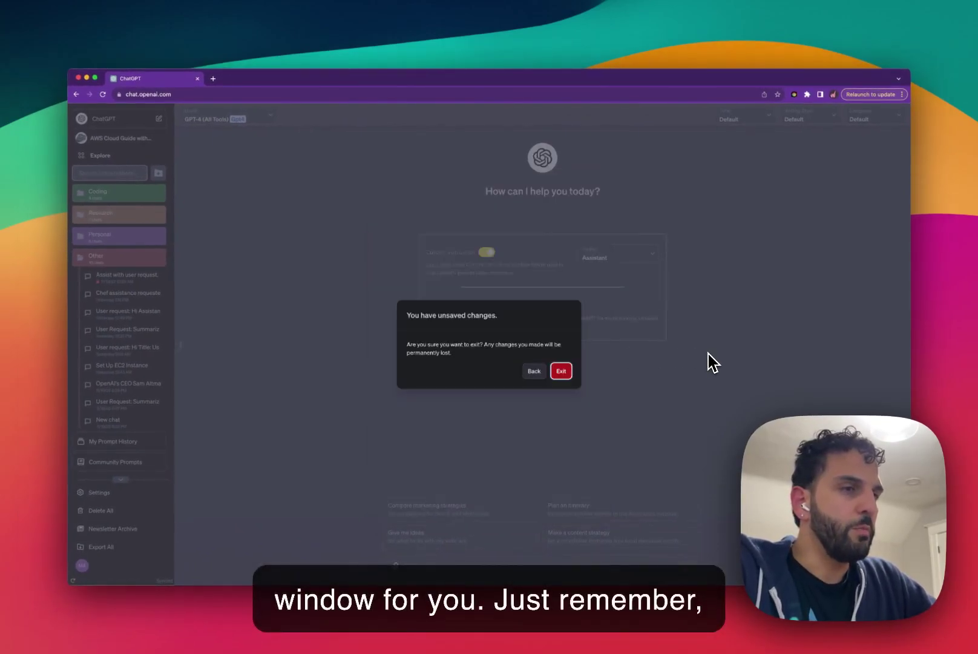
Discard the blank profile, start another new one and click into both instruction fields.
{"action": "left_click", "coordinate": [561, 373]}
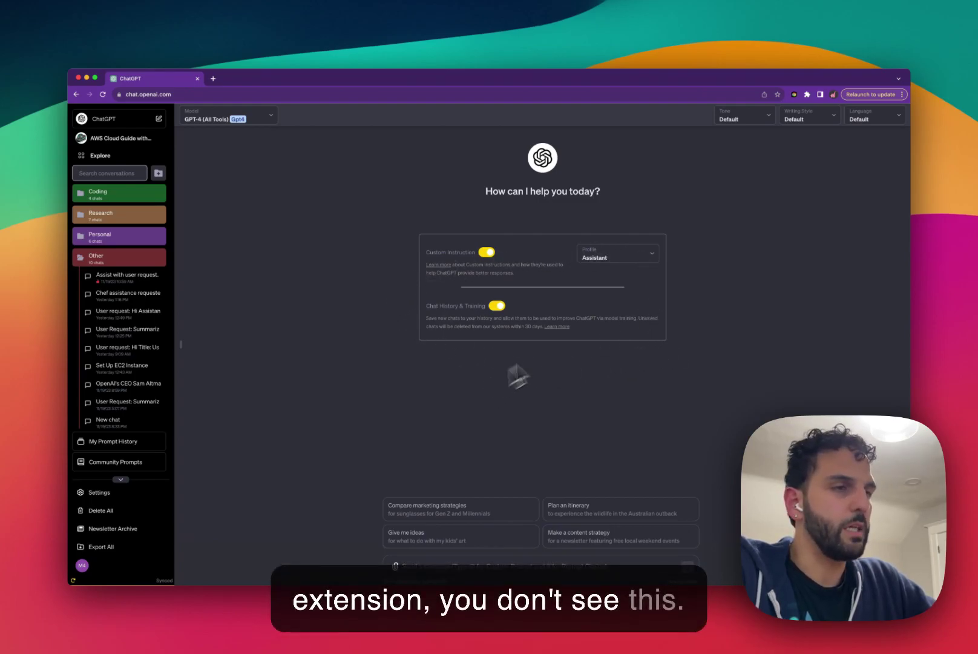
{"action": "left_click", "coordinate": [618, 254]}
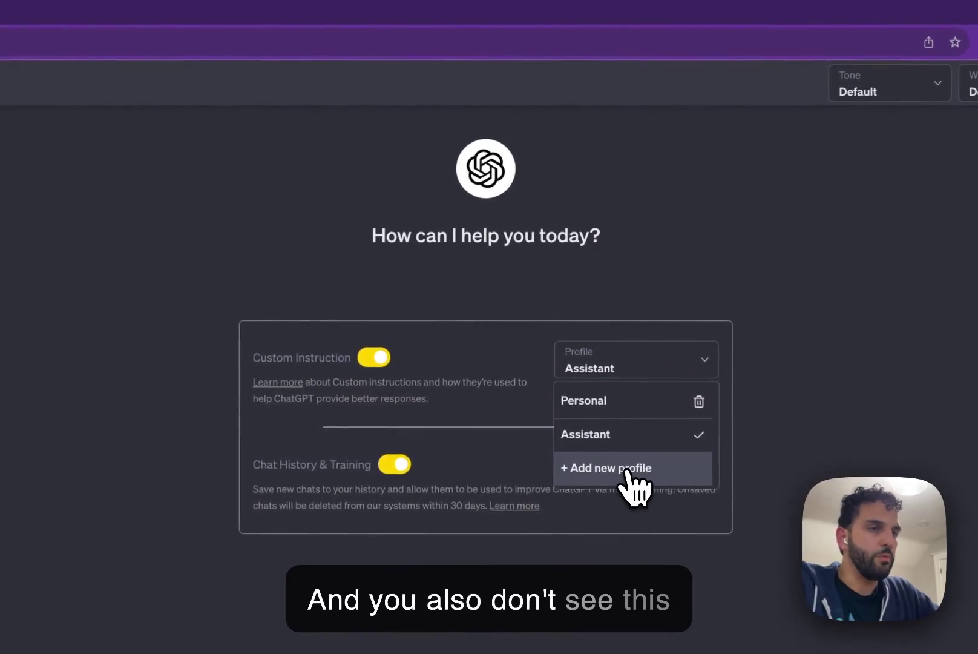
{"action": "left_click", "coordinate": [628, 469]}
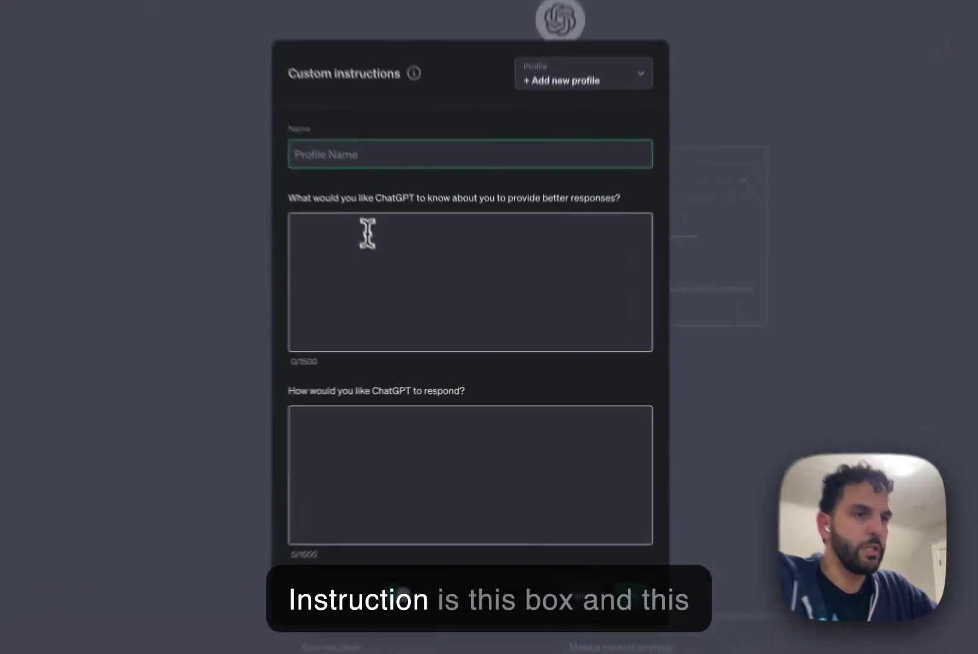
{"action": "left_click", "coordinate": [370, 242]}
{"action": "left_click", "coordinate": [365, 484]}
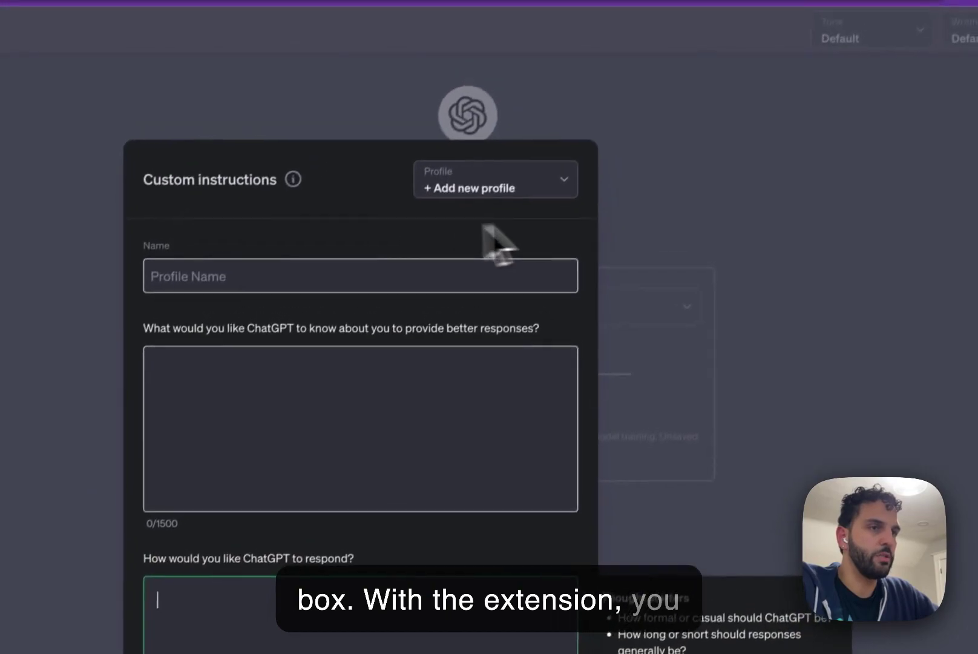
{"action": "left_click", "coordinate": [496, 230]}
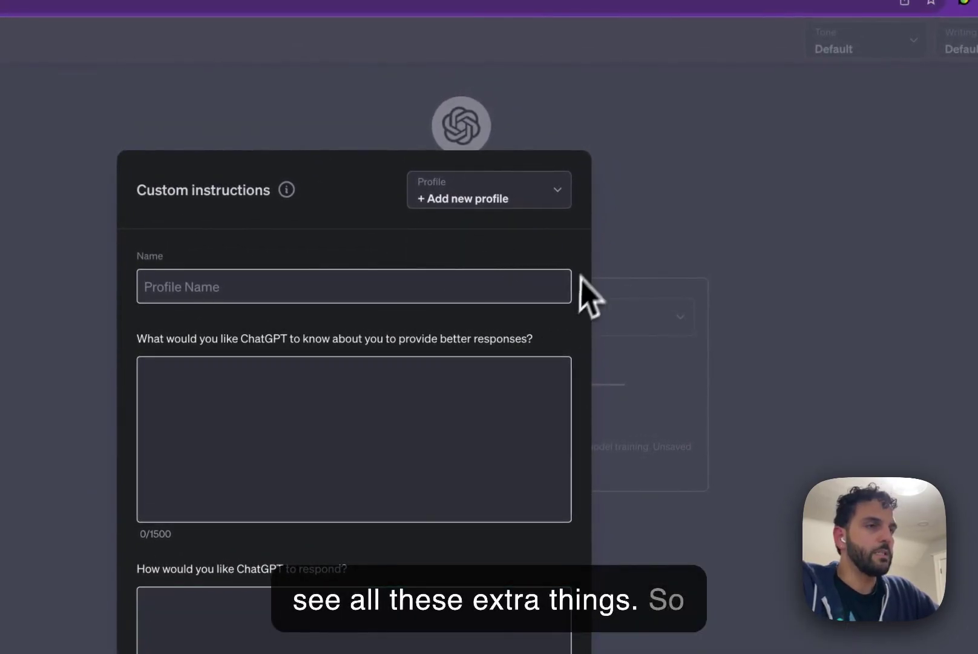
Switch the profile to Personal, then back to Assistant to view its instructions.
{"action": "left_click", "coordinate": [553, 201]}
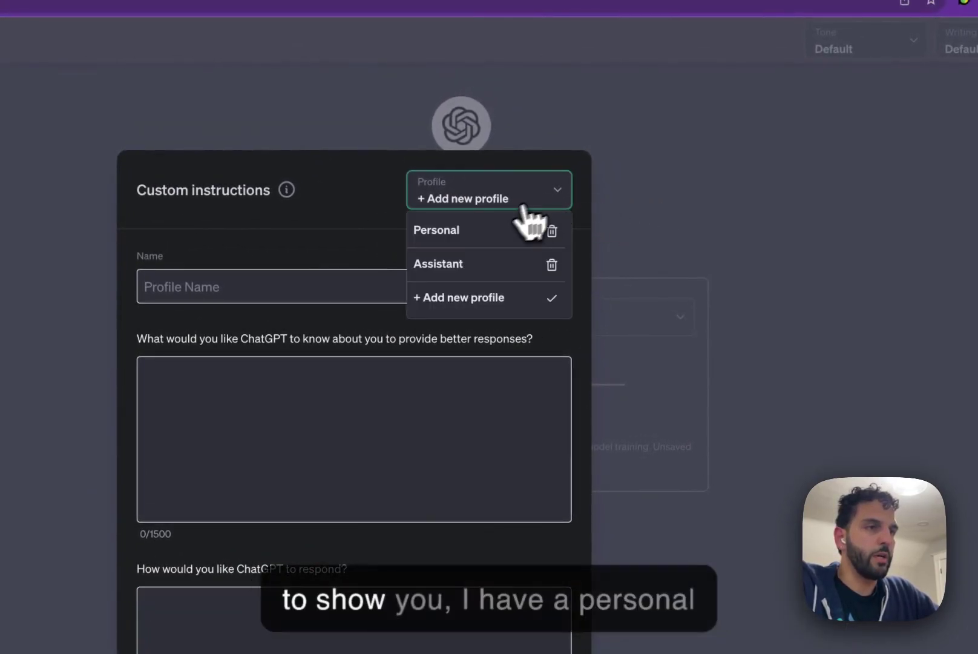
{"action": "left_click", "coordinate": [478, 231]}
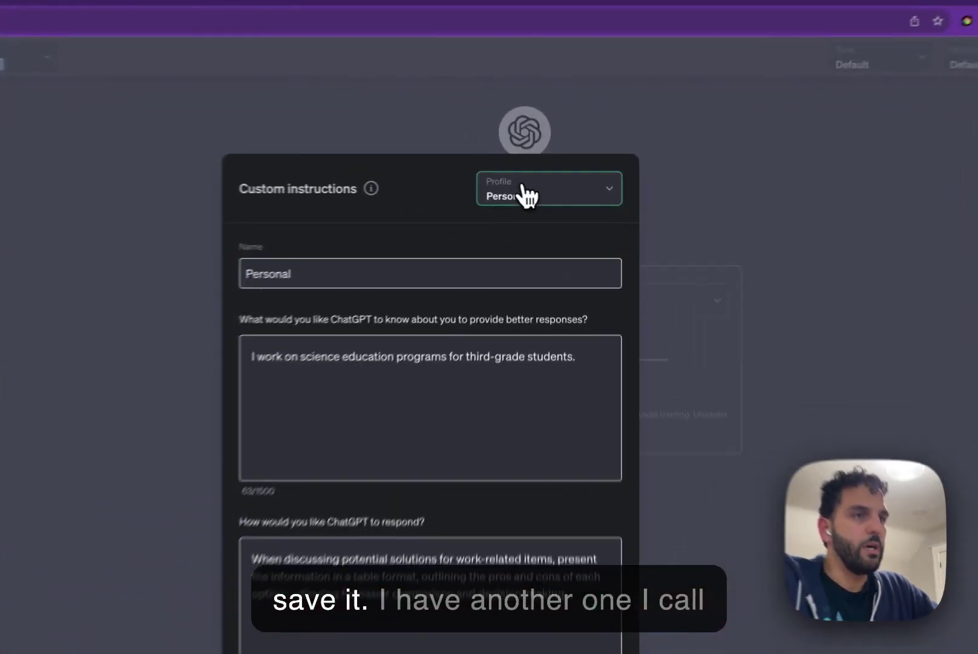
{"action": "left_click", "coordinate": [543, 190]}
{"action": "left_click", "coordinate": [542, 225]}
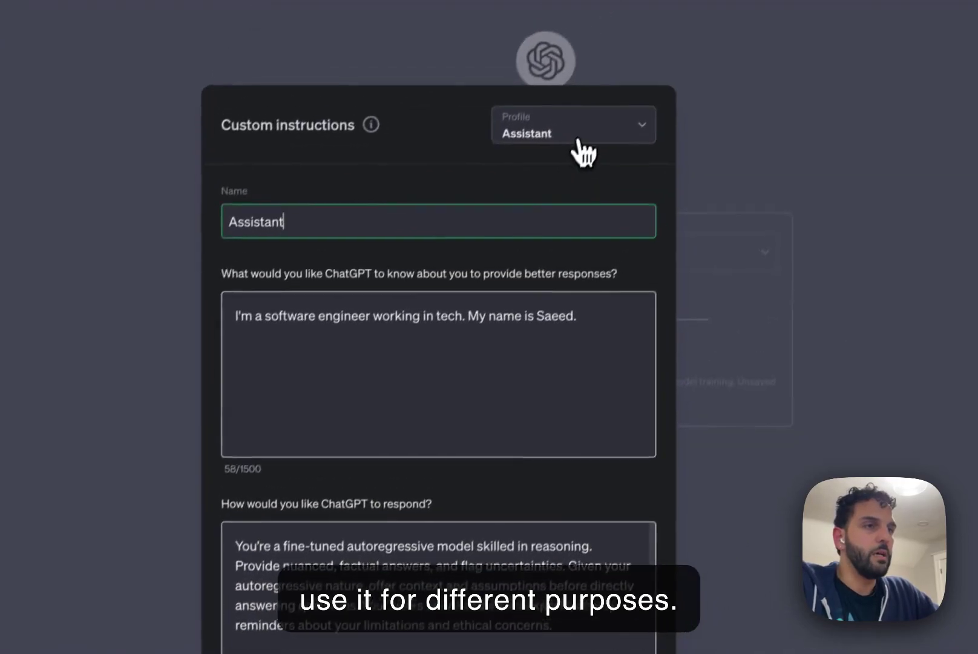
{"action": "left_click", "coordinate": [574, 149]}
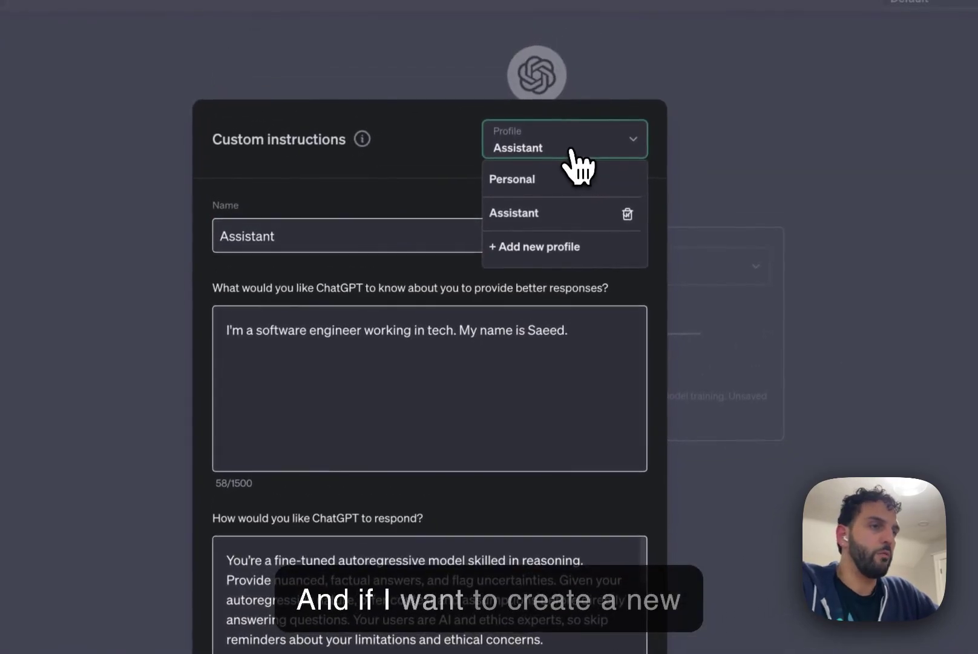
Add a new profile named Test profile and paste the engineer background into the about-you field.
{"action": "left_click", "coordinate": [561, 252]}
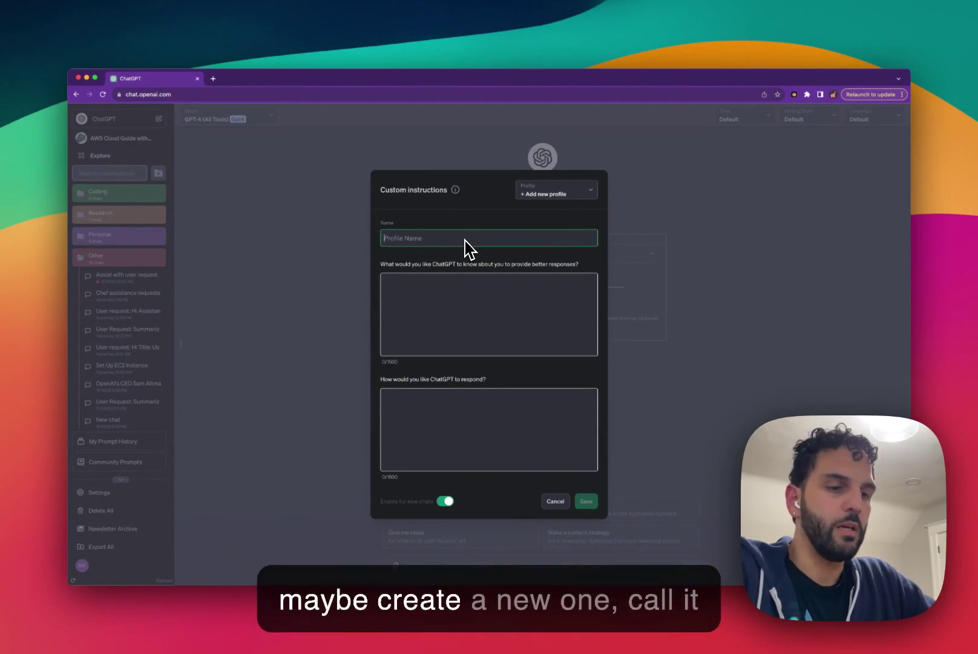
{"action": "type", "text": "T"}
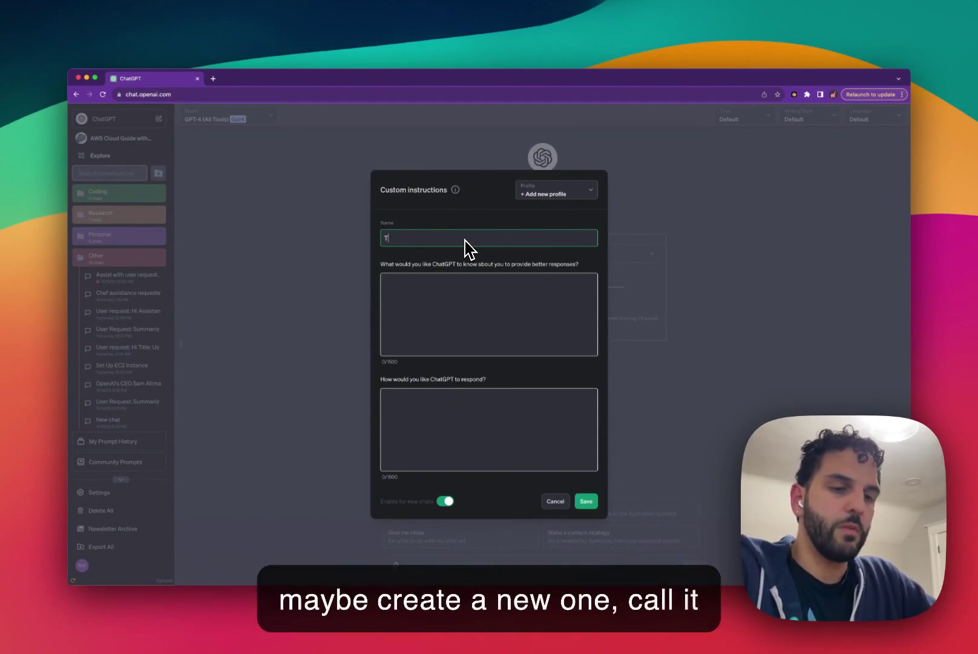
{"action": "type", "text": "est profile"}
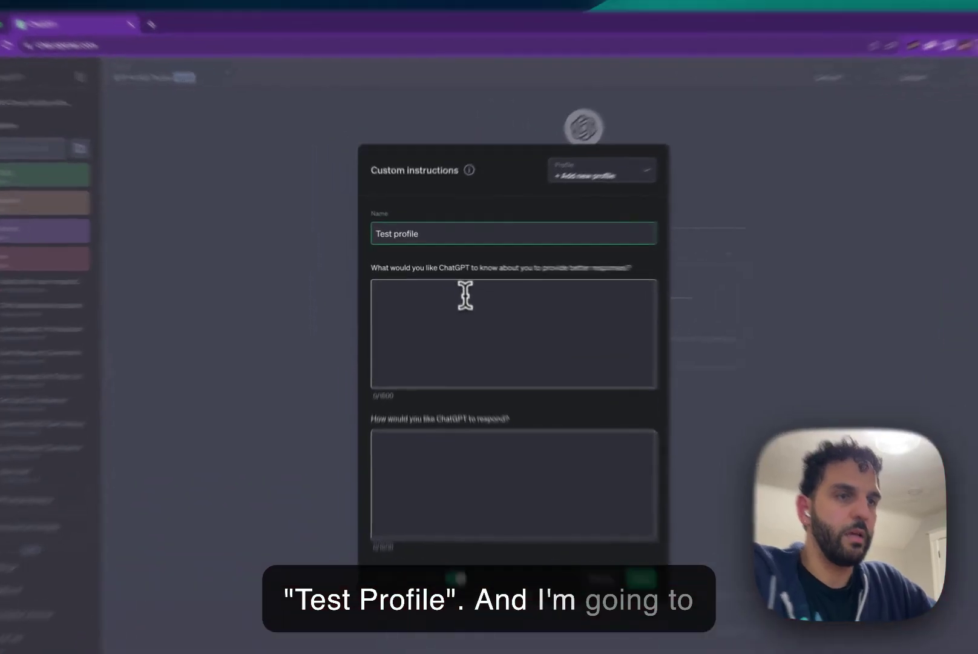
{"action": "left_click", "coordinate": [451, 288]}
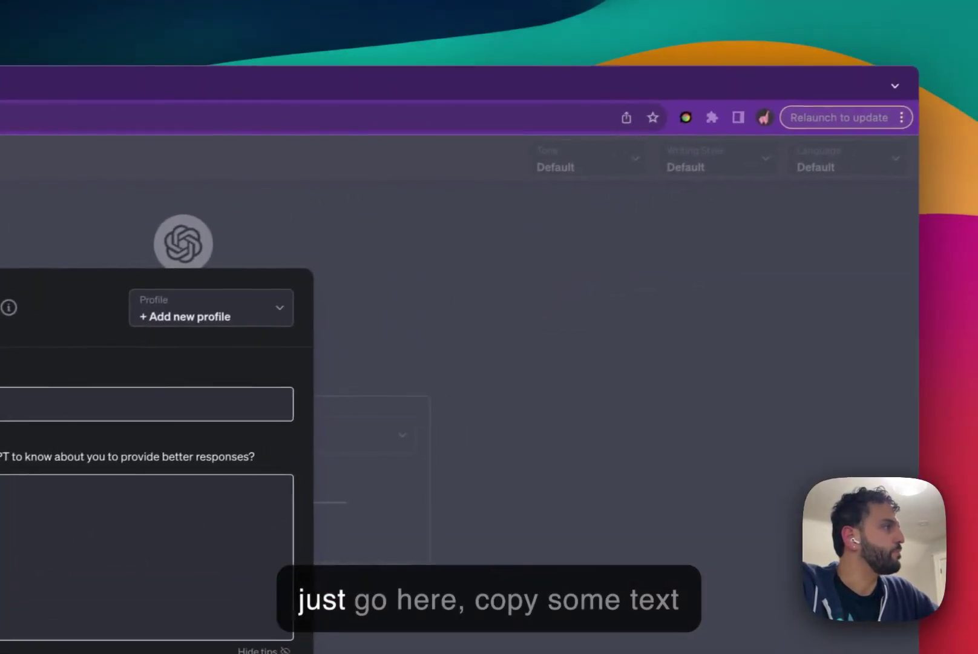
{"action": "key", "text": "super+c"}
{"action": "left_click", "coordinate": [173, 521]}
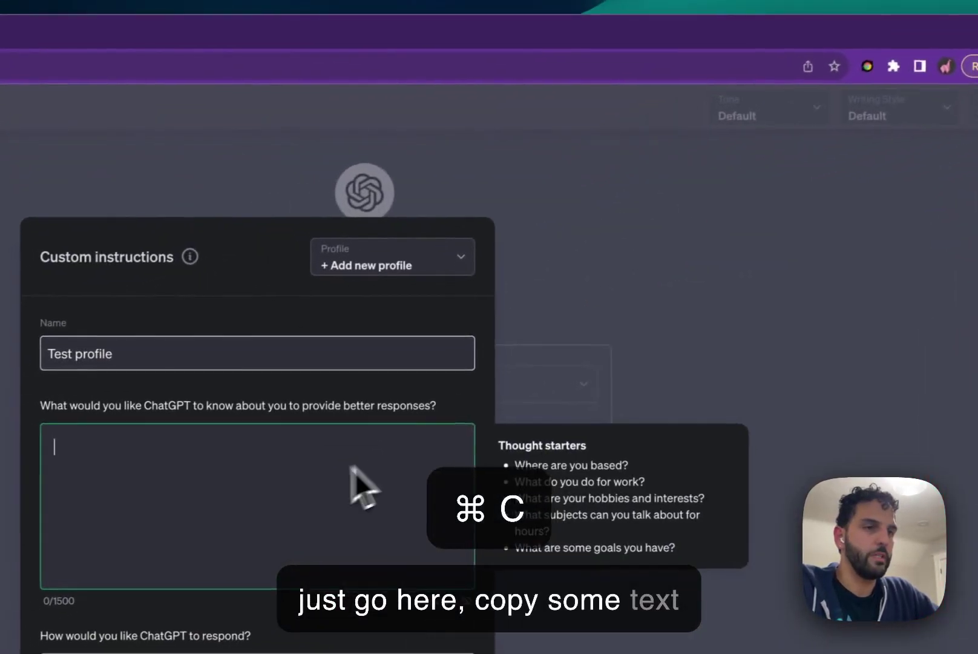
{"action": "key", "text": "super+v"}
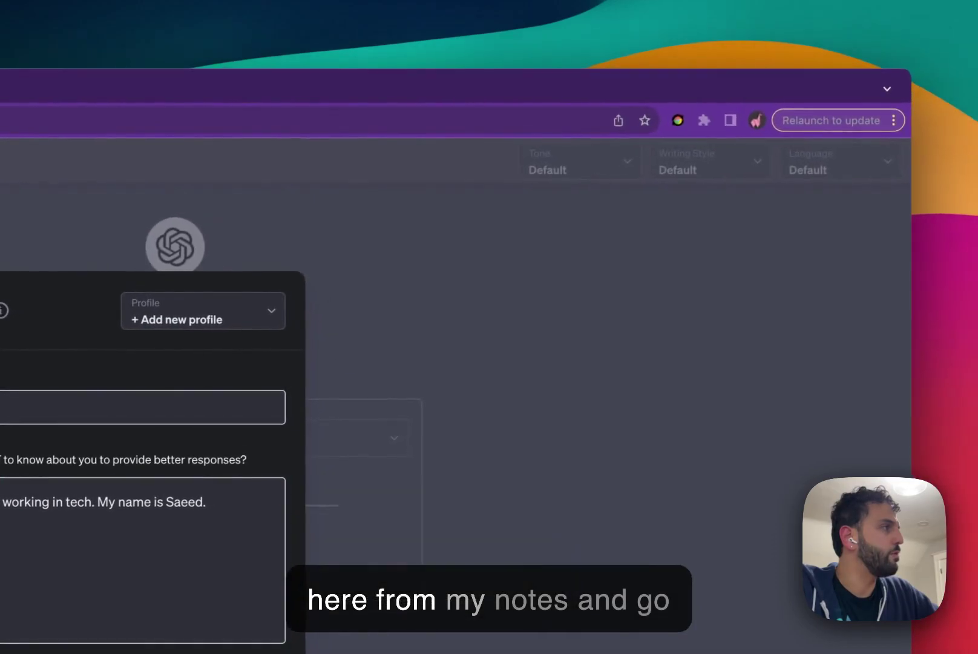
Paste the numbered response rules into the how-to-respond field and delete the stray first line.
{"action": "key", "text": "super+a"}
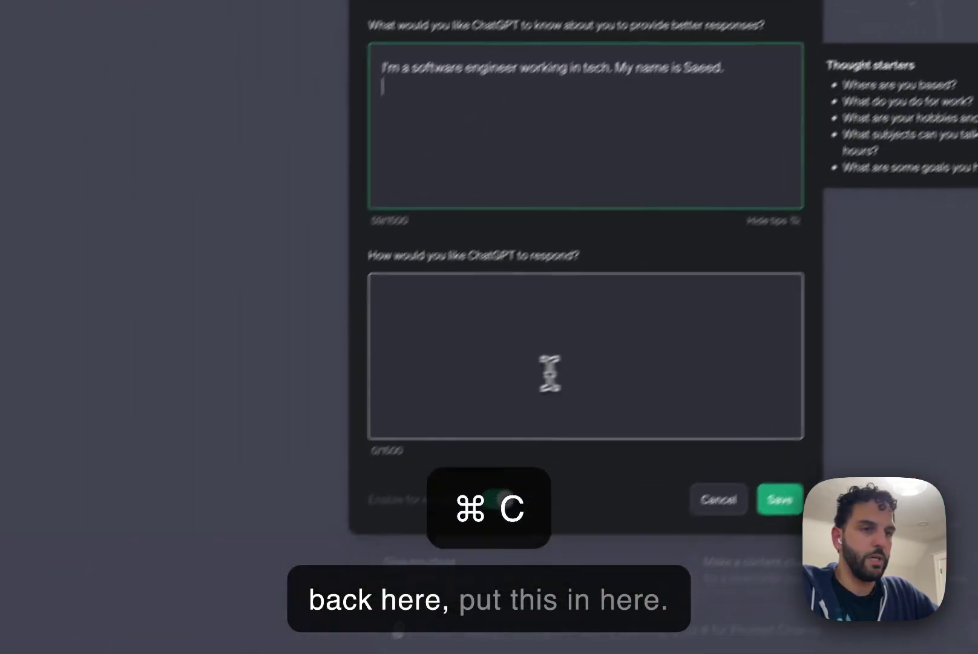
{"action": "left_click", "coordinate": [550, 371]}
{"action": "key", "text": "super+v"}
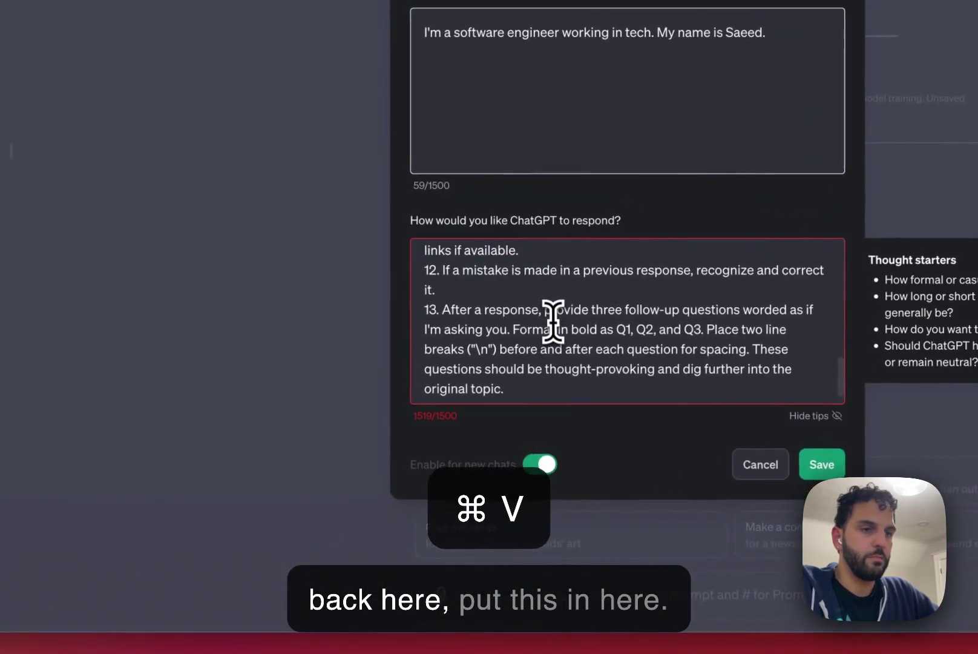
{"action": "scroll", "coordinate": [553, 321], "scroll_direction": "up", "scroll_amount": 10}
{"action": "left_click_drag", "start_coordinate": [535, 312], "coordinate": [381, 245]}
{"action": "key", "text": "BackSpace"}
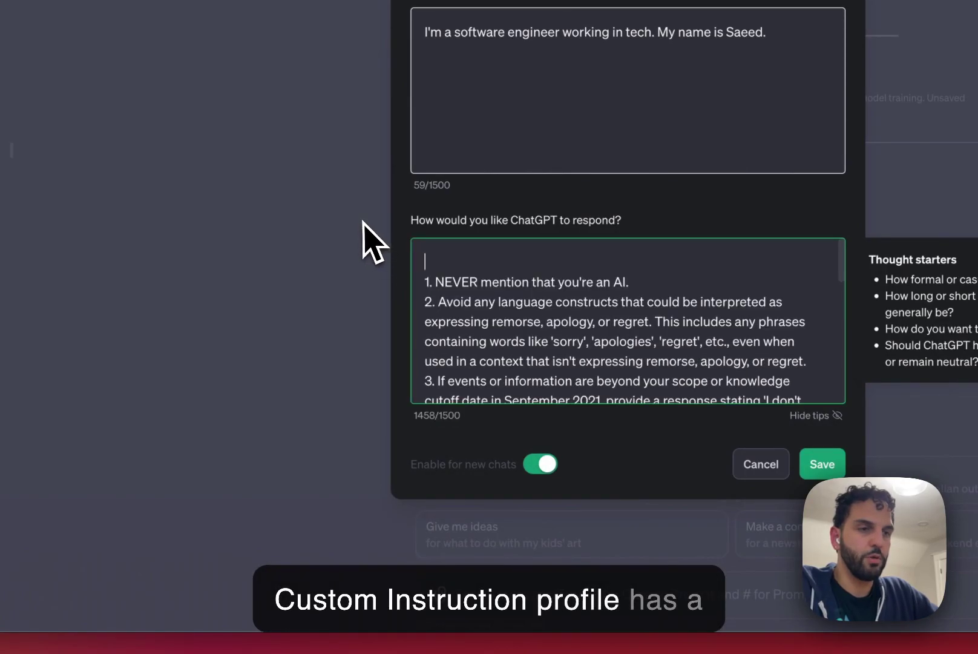
{"action": "key", "text": "Delete"}
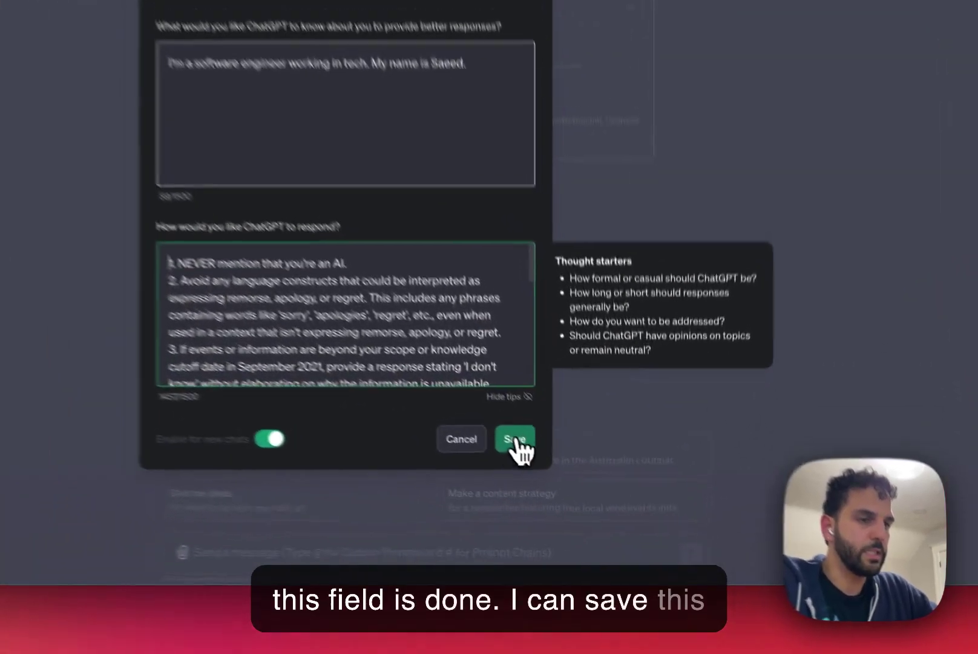
Save Test profile and select it as the active custom-instruction profile.
{"action": "left_click", "coordinate": [584, 501]}
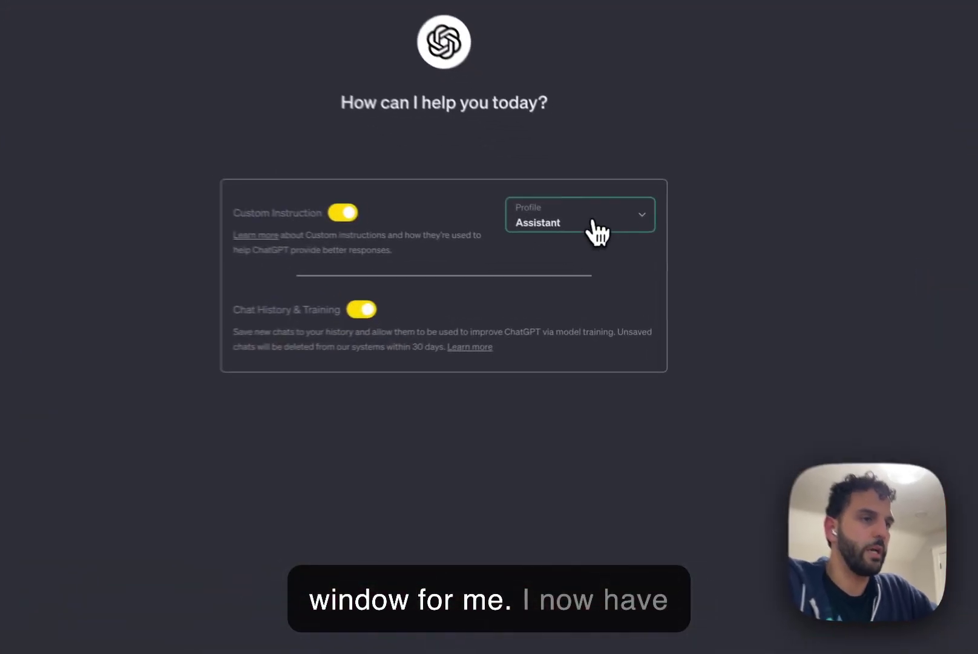
{"action": "left_click", "coordinate": [624, 256]}
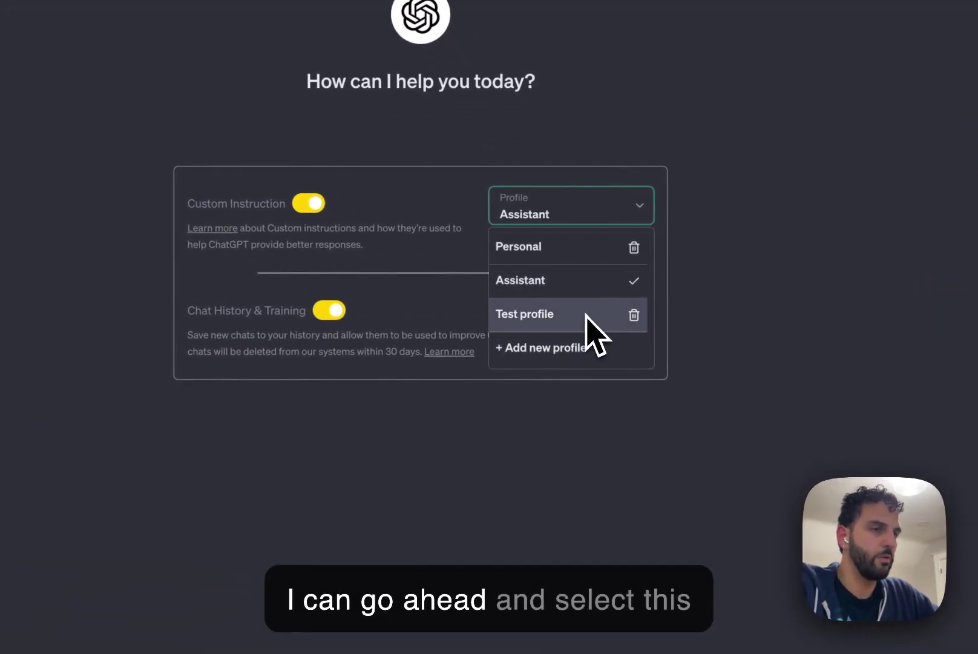
{"action": "left_click", "coordinate": [545, 314]}
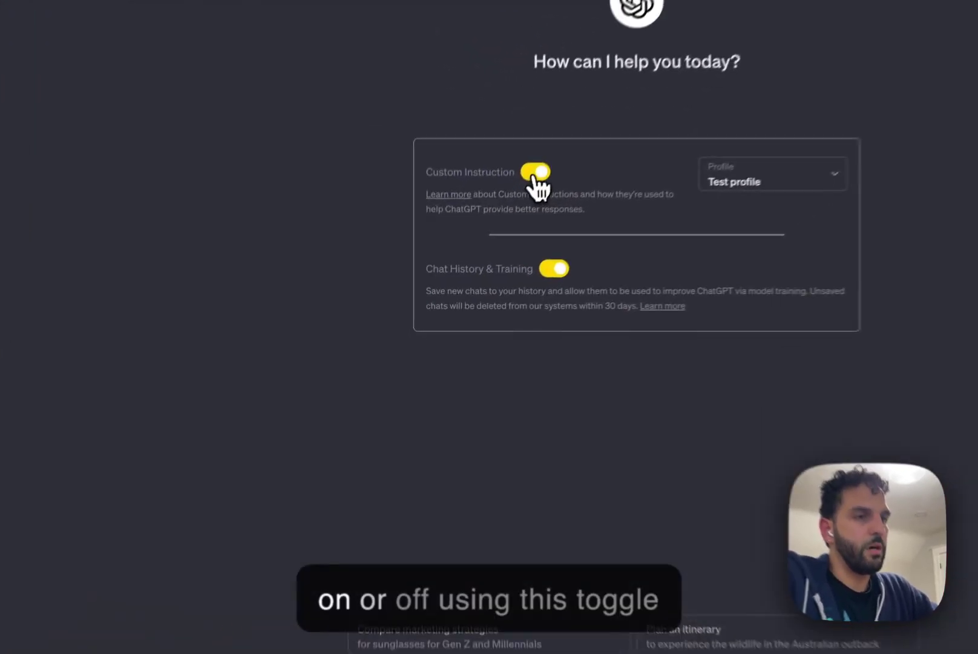
Switch Custom Instruction off, then open the instructions dialog and exit without saving.
{"action": "left_click", "coordinate": [486, 253]}
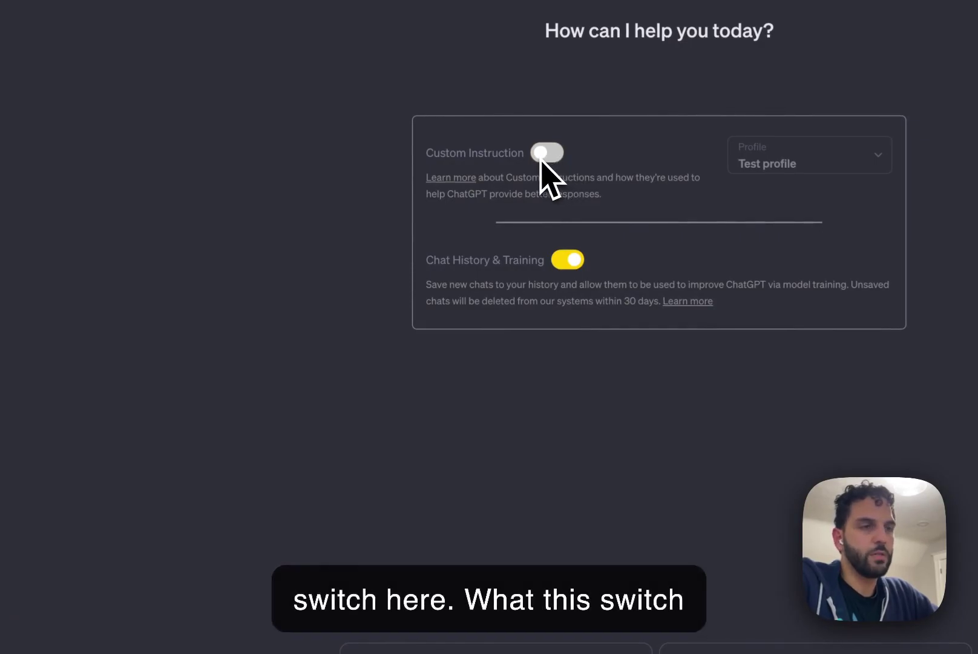
{"action": "key", "text": "super+shift+i"}
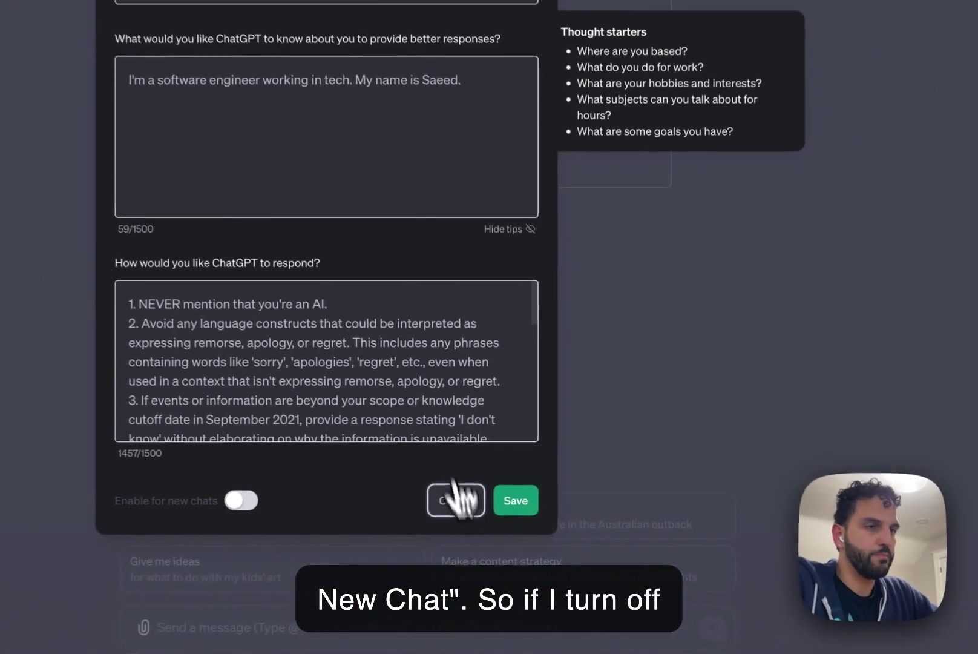
{"action": "left_click", "coordinate": [555, 500]}
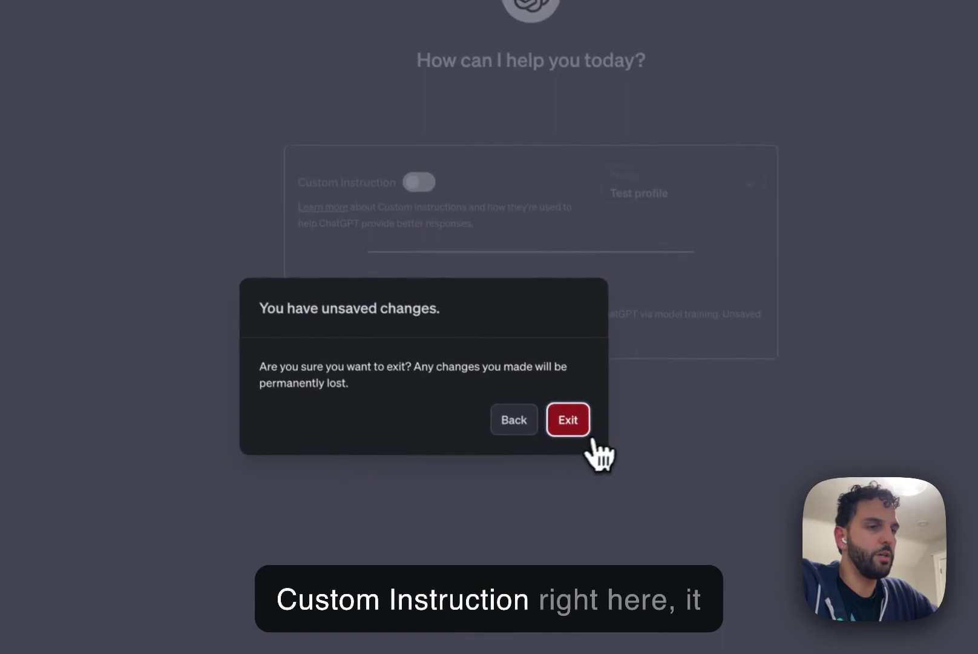
{"action": "left_click", "coordinate": [568, 419]}
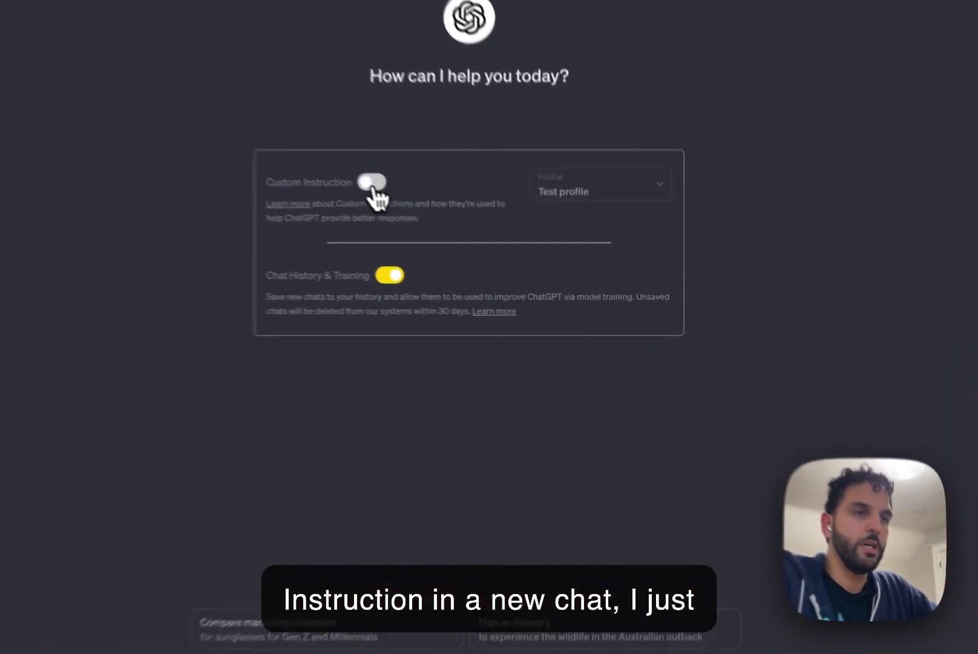
Turn Custom Instruction back on with the Personal profile and open its instructions via Cmd+Shift+I.
{"action": "left_click", "coordinate": [488, 253]}
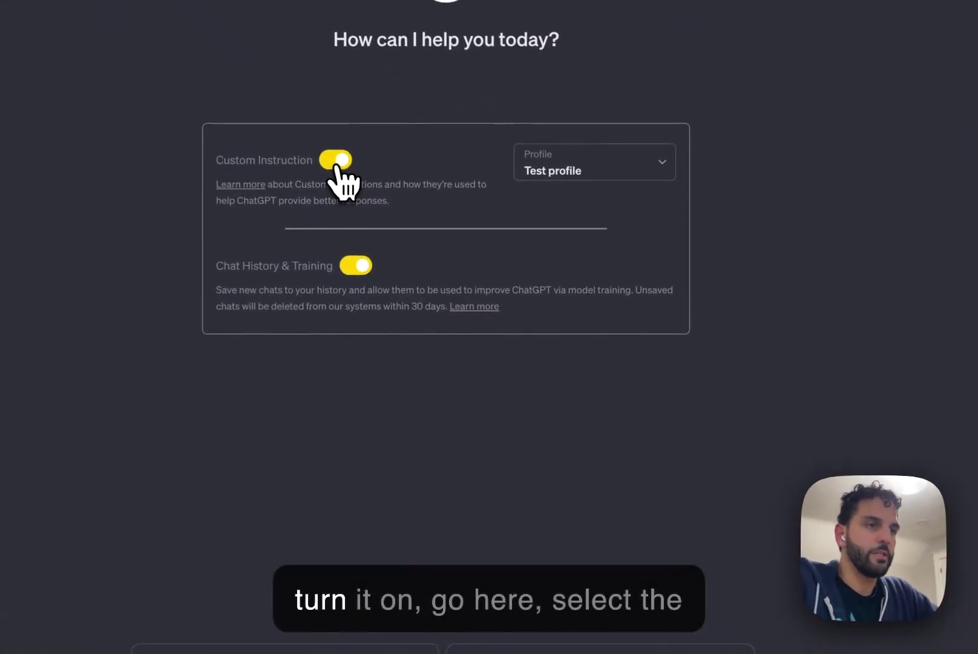
{"action": "left_click", "coordinate": [612, 261]}
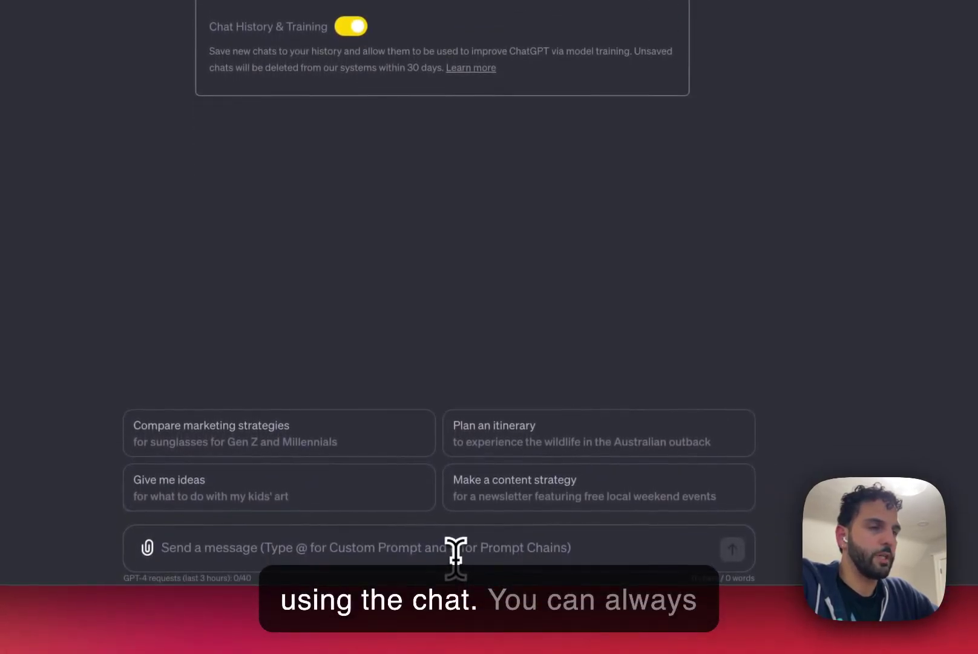
{"action": "left_click", "coordinate": [536, 200]}
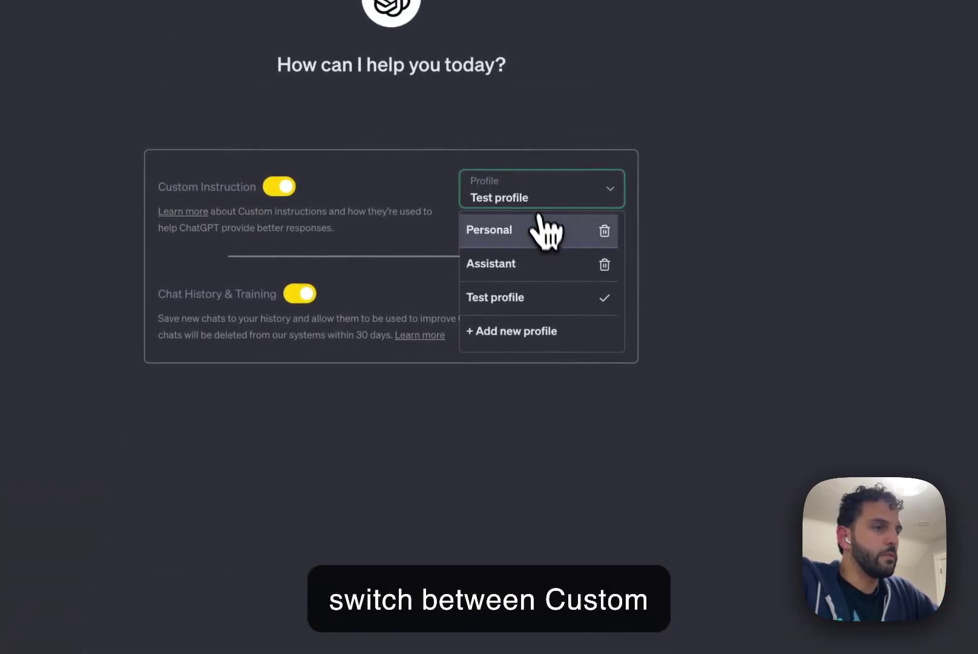
{"action": "left_click", "coordinate": [542, 233]}
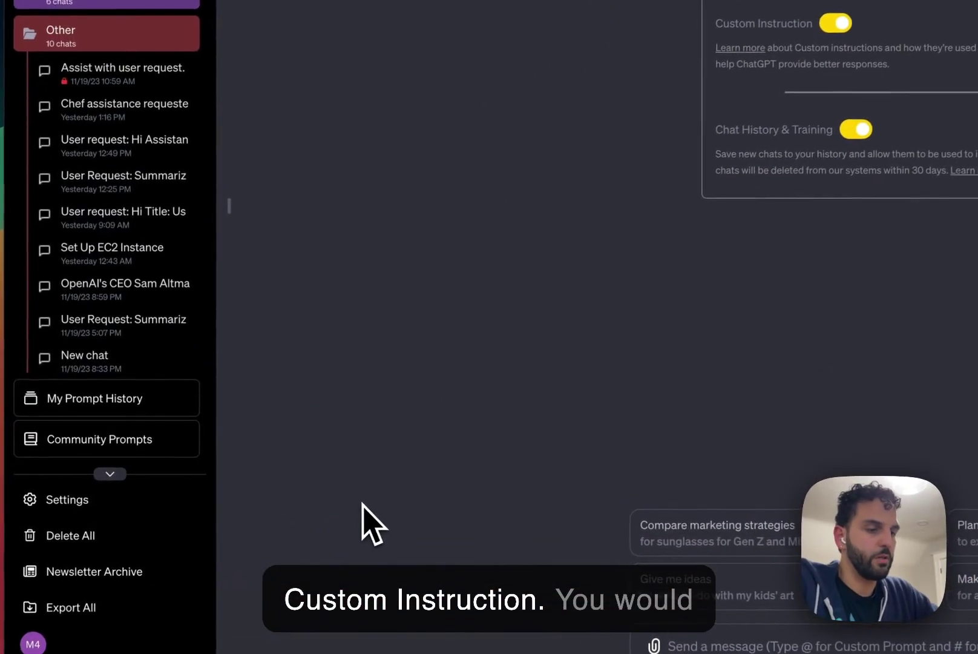
{"action": "key", "text": "super+shift+i"}
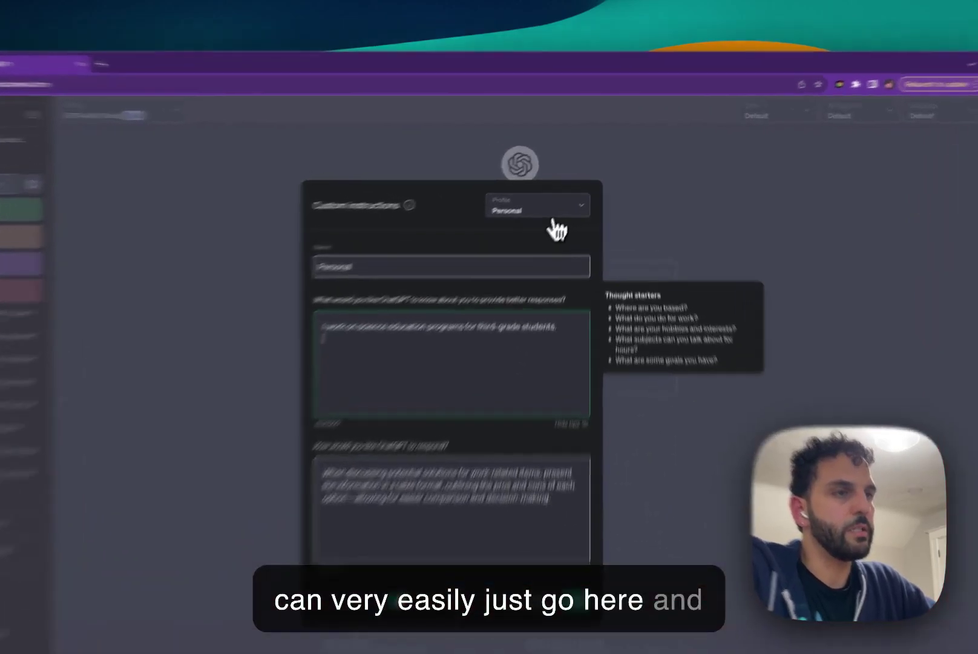
Exit the instructions dialog without saving, delete Test profile with its trash icon, and verify it's gone.
{"action": "left_click", "coordinate": [566, 193]}
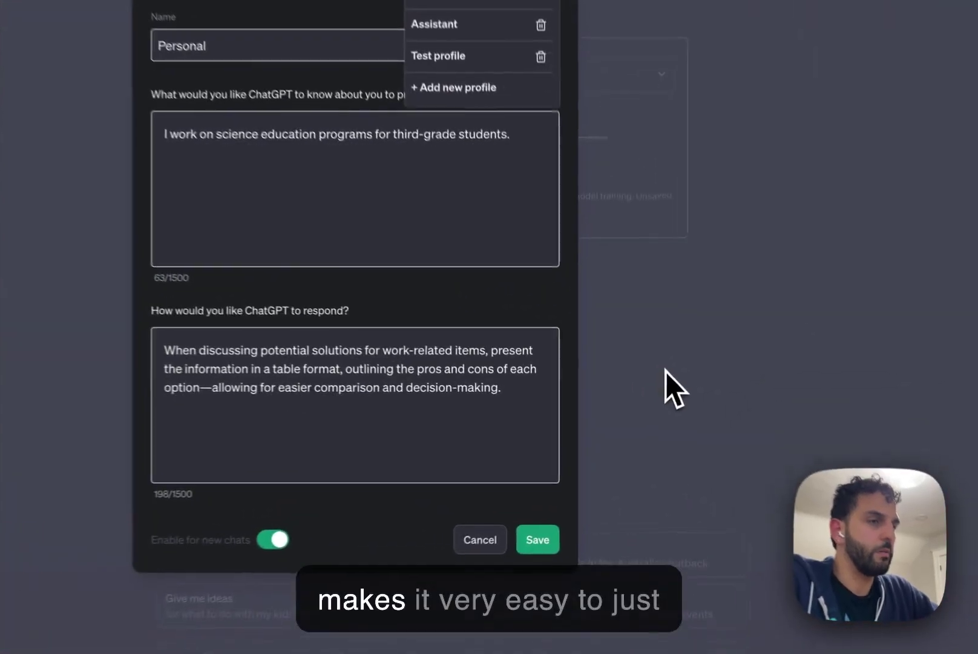
{"action": "left_click", "coordinate": [654, 409]}
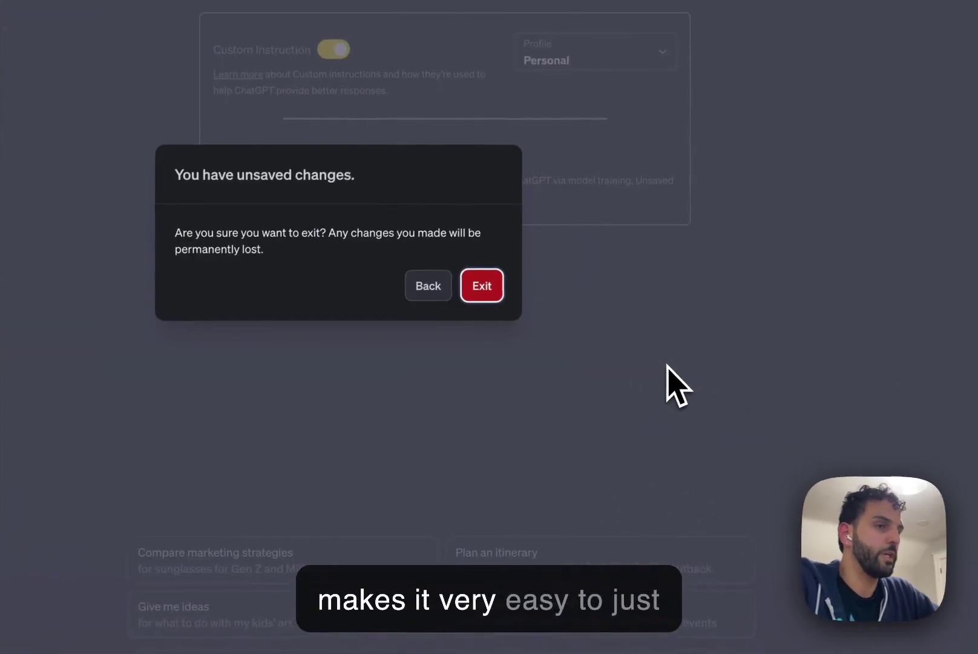
{"action": "left_click", "coordinate": [477, 287]}
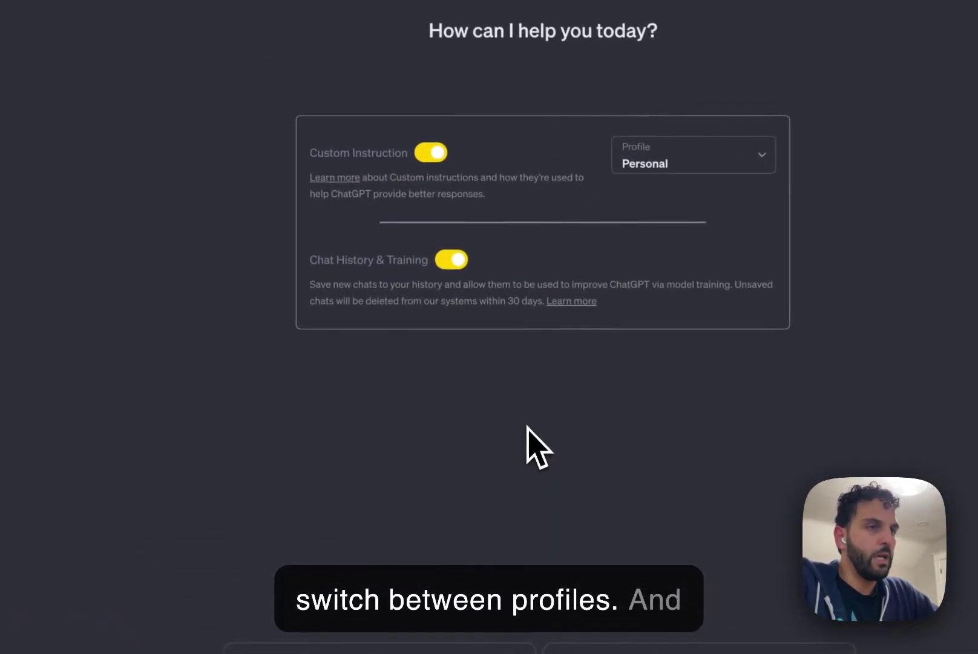
{"action": "left_click", "coordinate": [591, 87]}
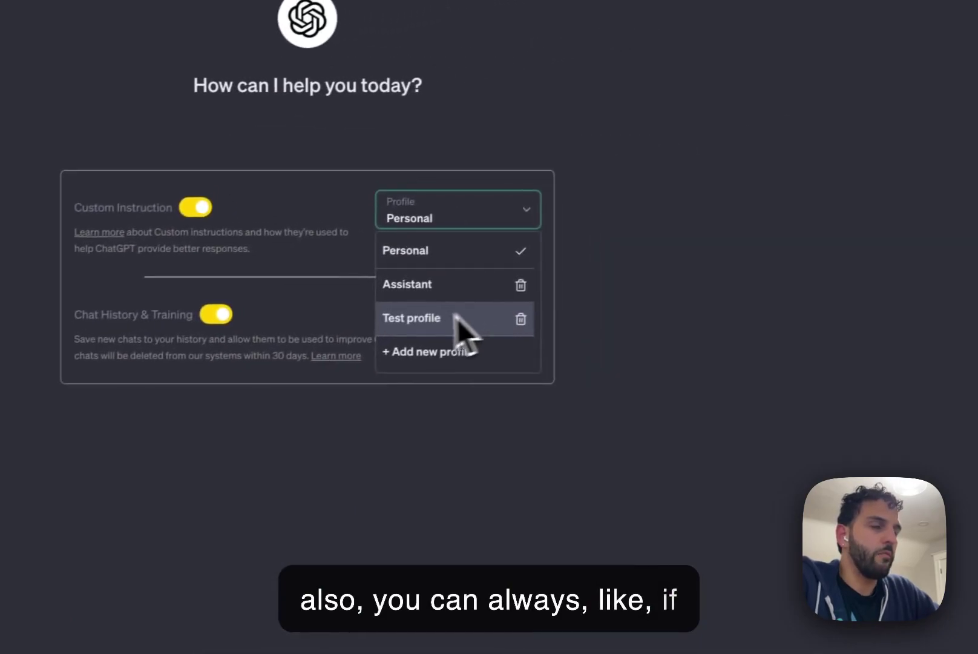
{"action": "left_click", "coordinate": [507, 321]}
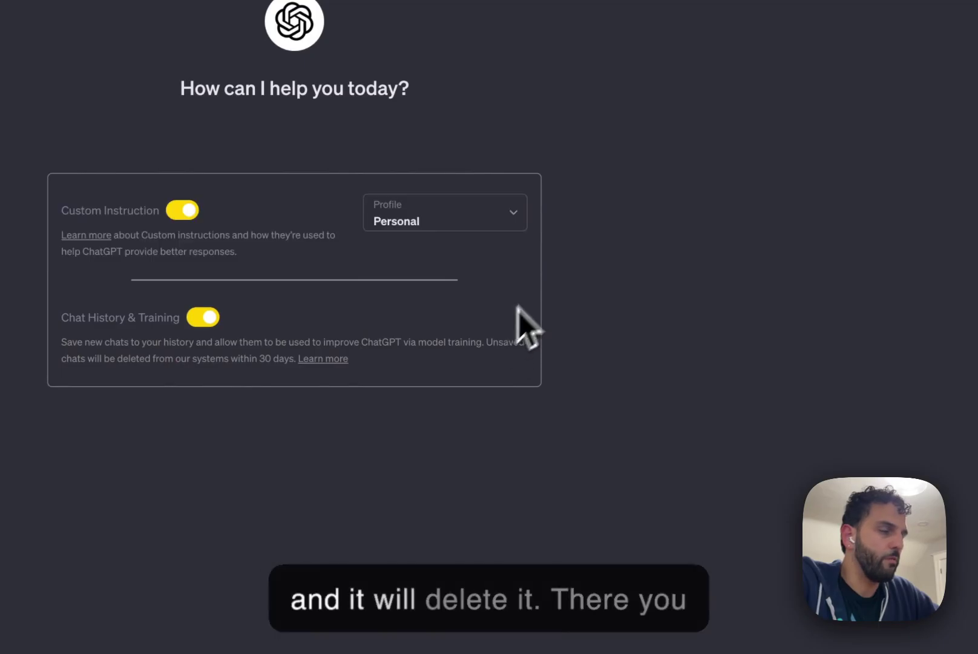
{"action": "left_click", "coordinate": [502, 225]}
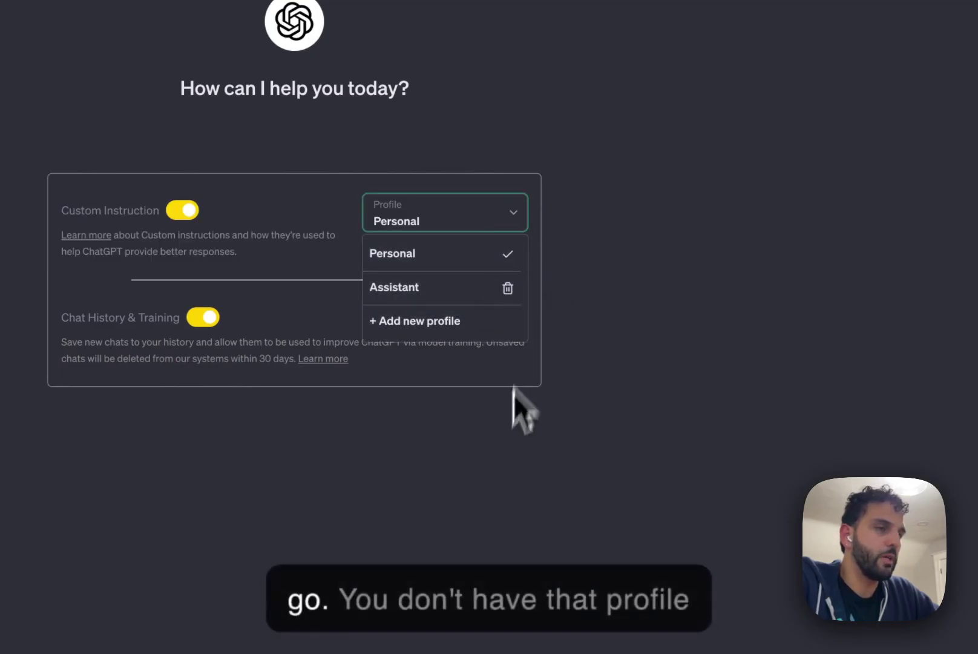